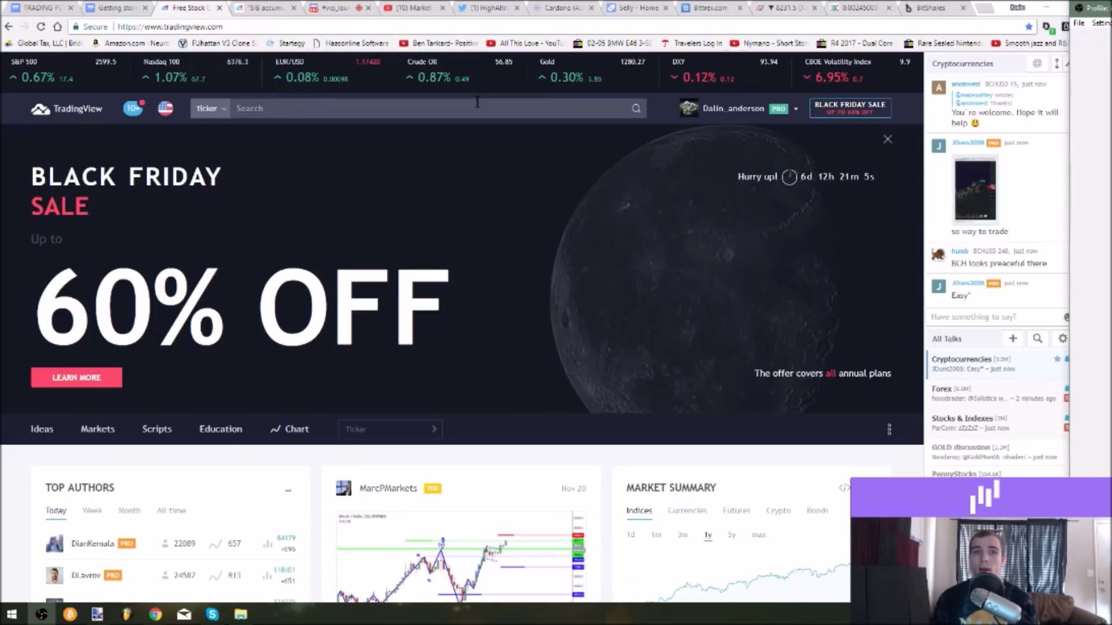
Search the cryptocurrency tickers for STRAT and open the Stratis / Dollar (STRATUSD) symbol from Poloniex
left_click(309, 108)
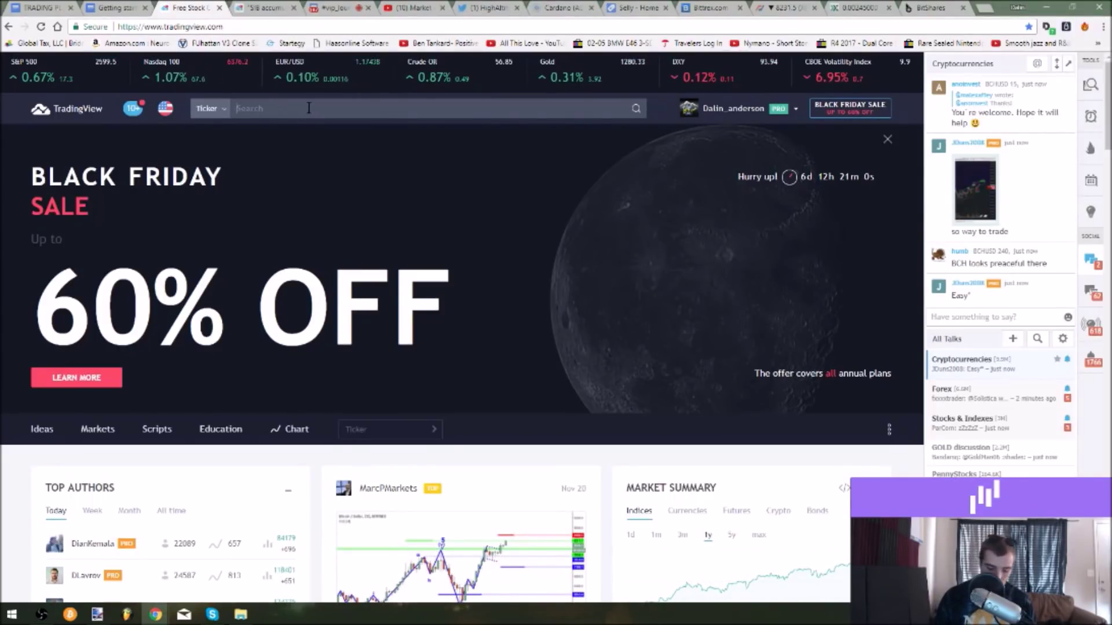
type("START")
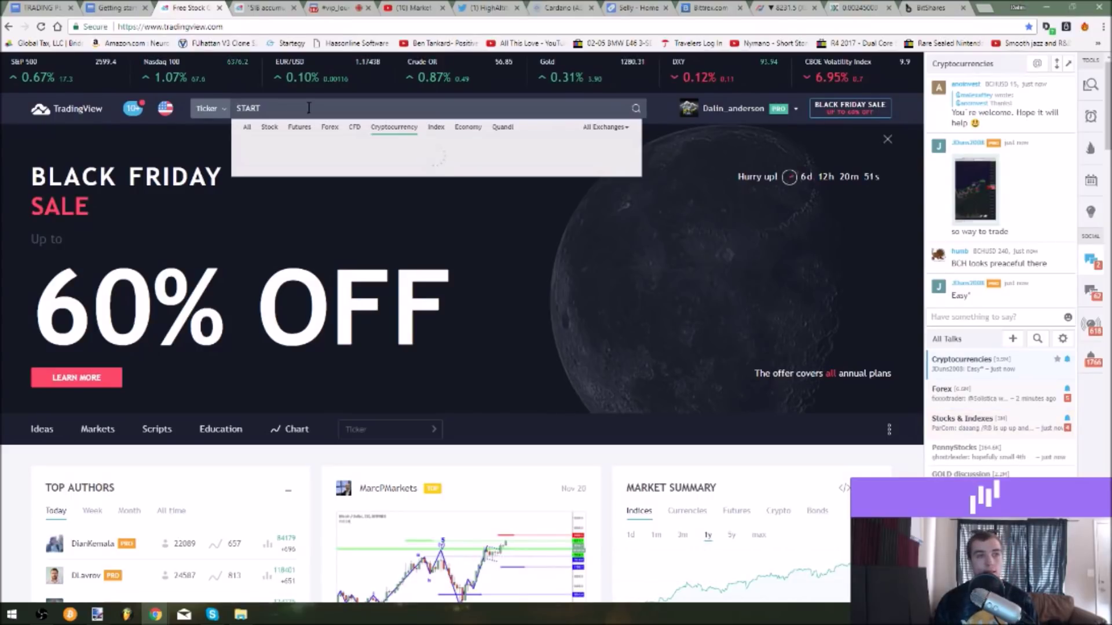
key("BackSpace")
key("BackSpace")
key("BackSpace")
type("RAT")
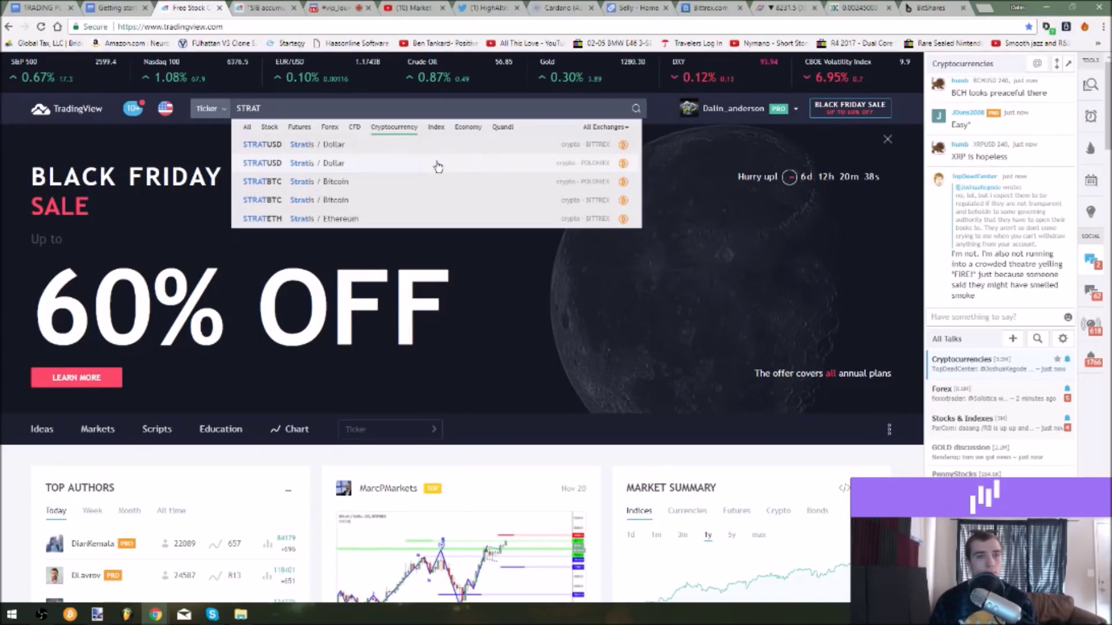
left_click(438, 166)
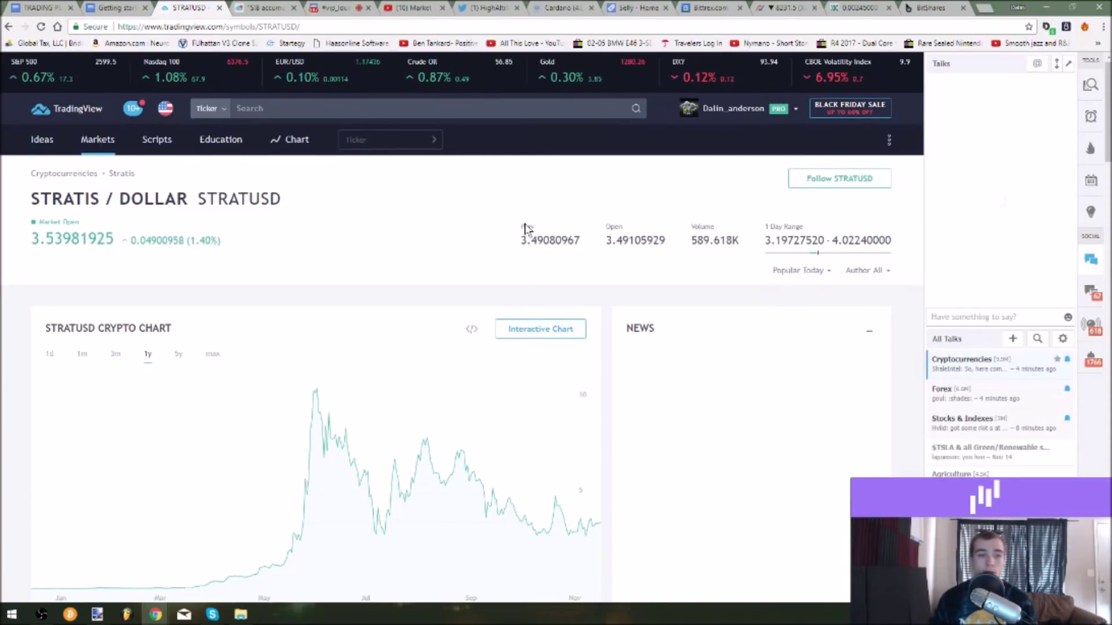
Look over the Stratis / Dollar overview page and open its interactive chart
scroll(525, 229, "down", 2)
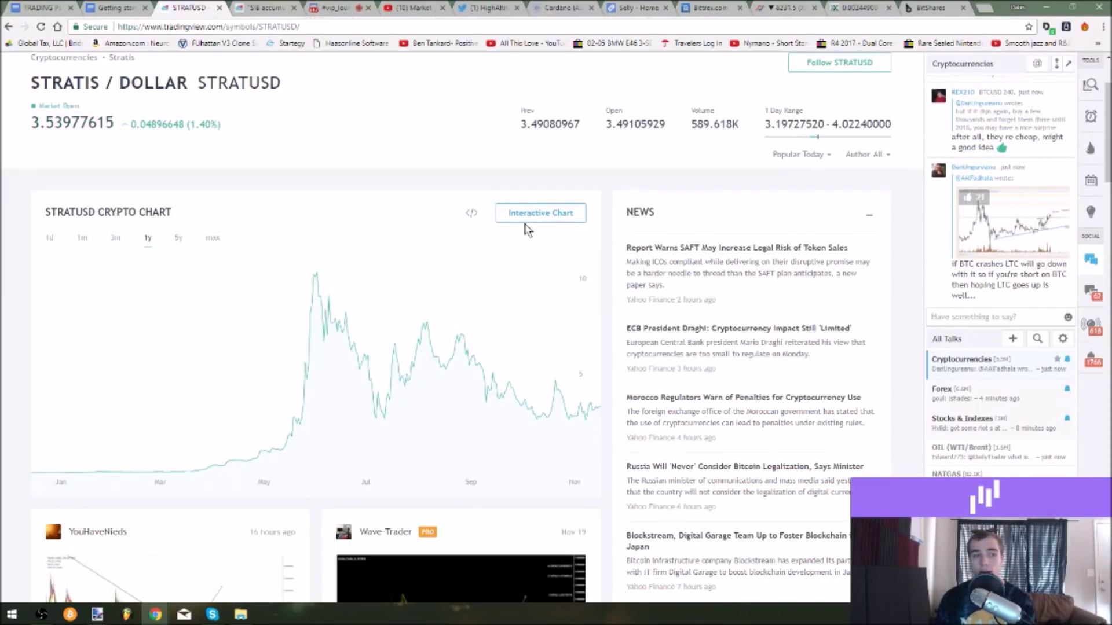
scroll(528, 228, "down", 4)
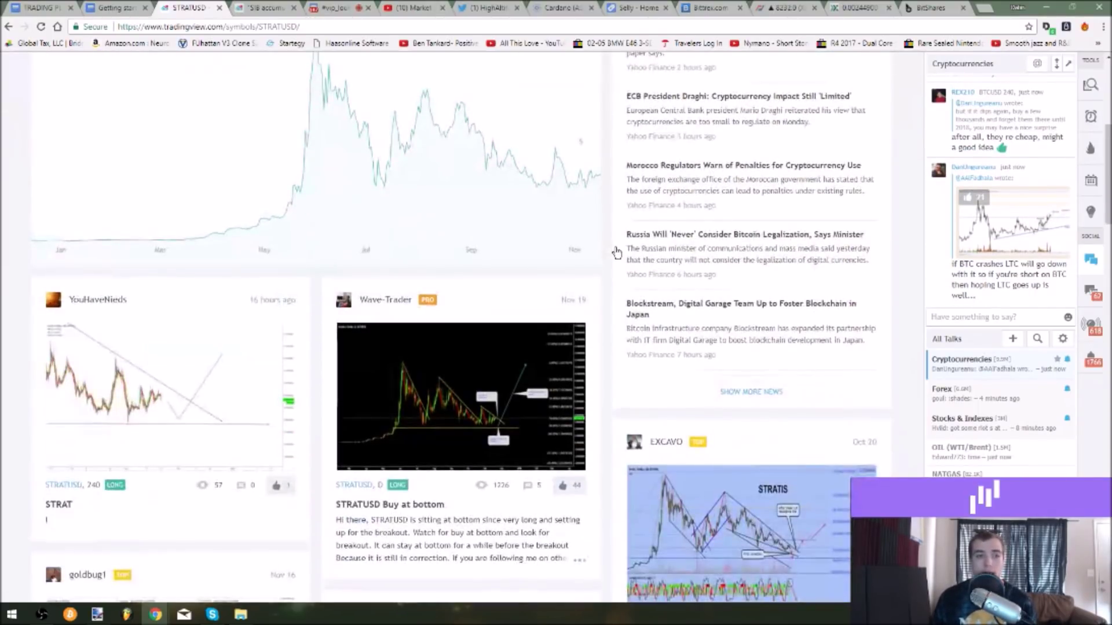
scroll(616, 252, "up", 4)
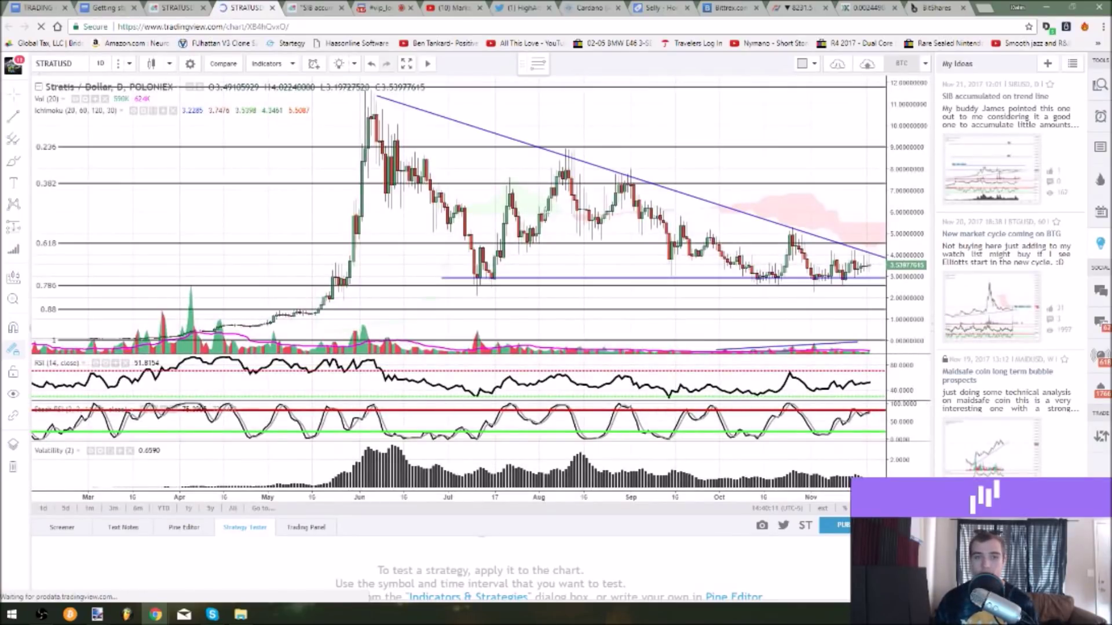
Remove all existing drawings from the STRATUSD chart, keeping the indicators
right_click(639, 120)
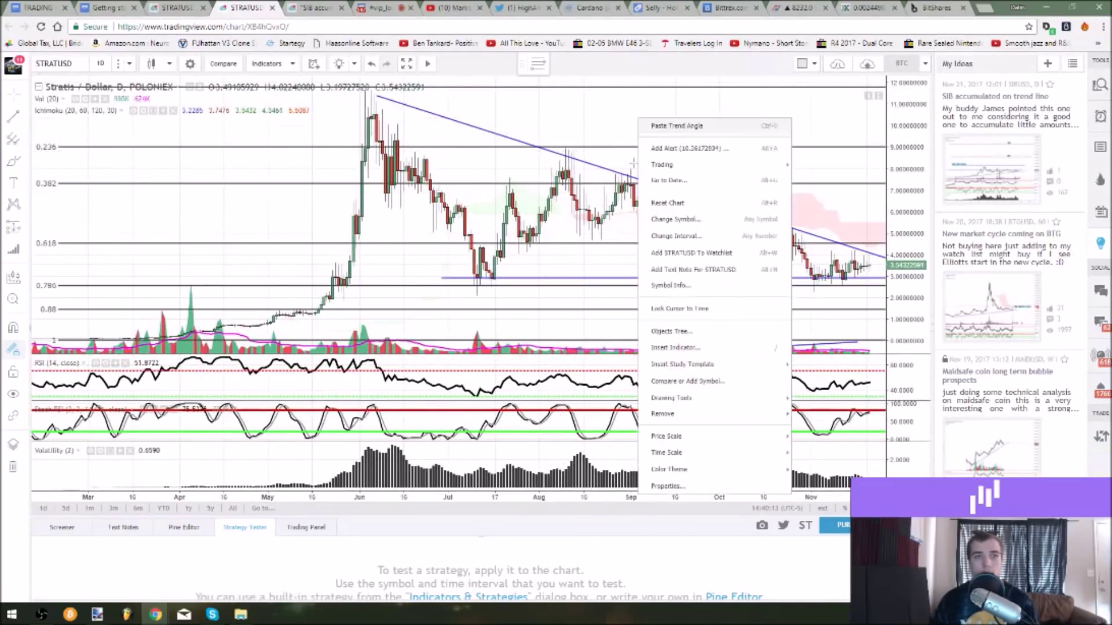
mouse_move(694, 415)
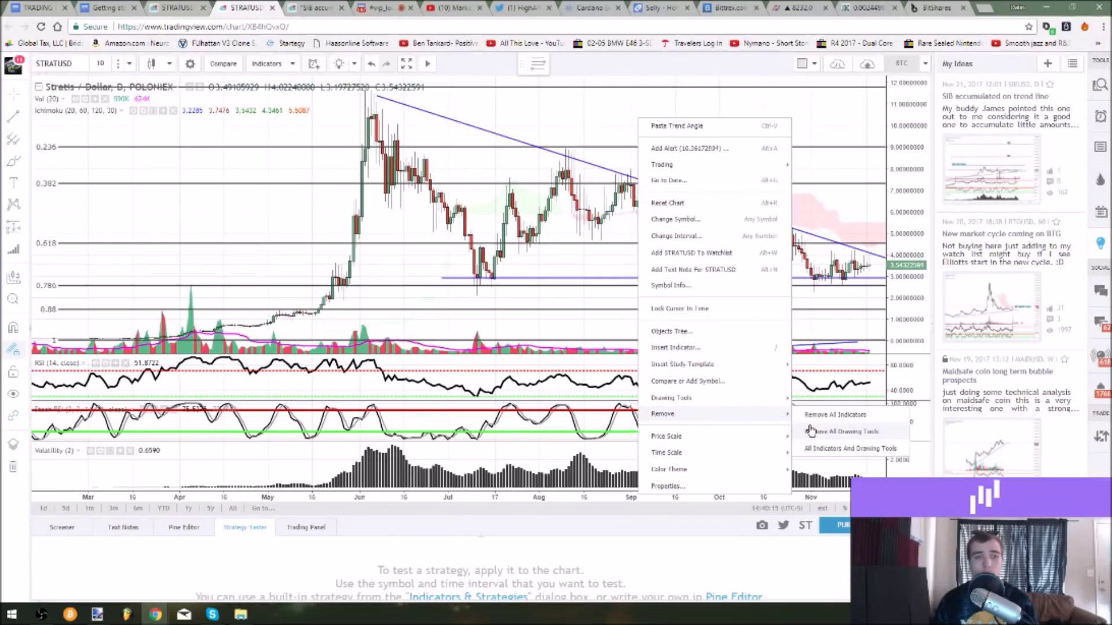
left_click(841, 431)
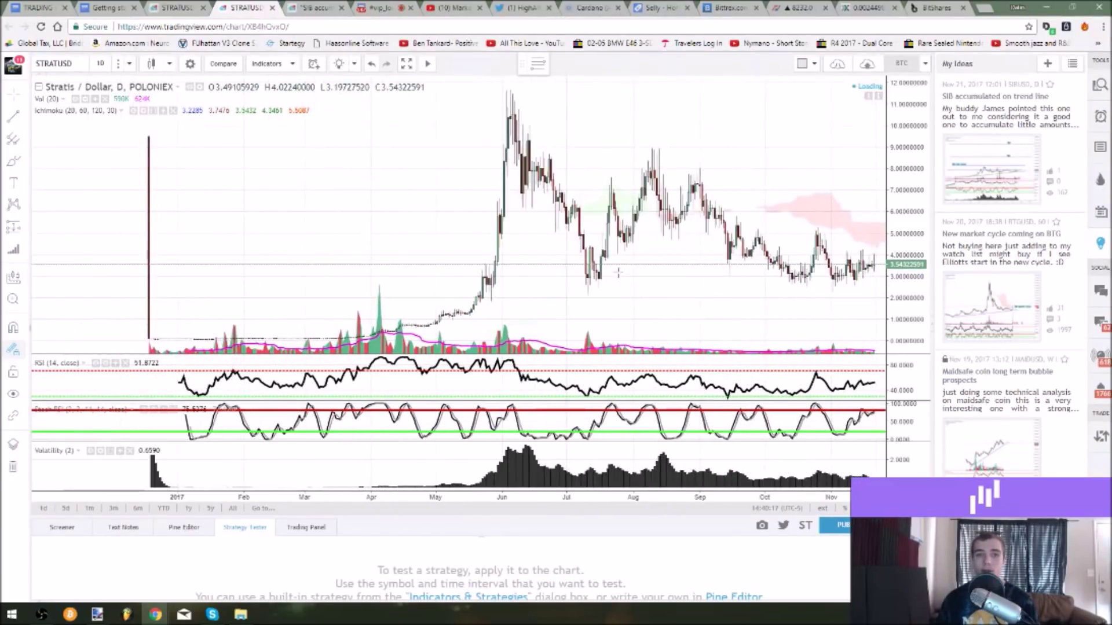
Draw a Fibonacci retracement from the March 2017 low at about 0.19 up to the June peak at about 11.58, and delete it
left_click_drag(686, 186, 528, 200)
scroll(542, 203, "down", 1)
scroll(542, 202, "down", 2)
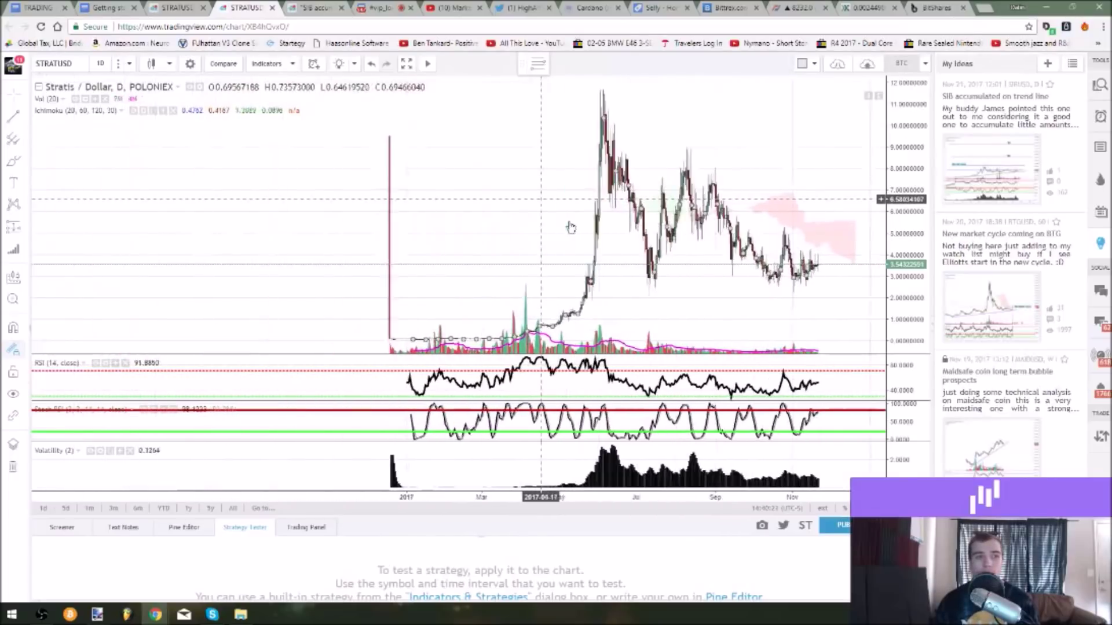
scroll(604, 211, "down", 1)
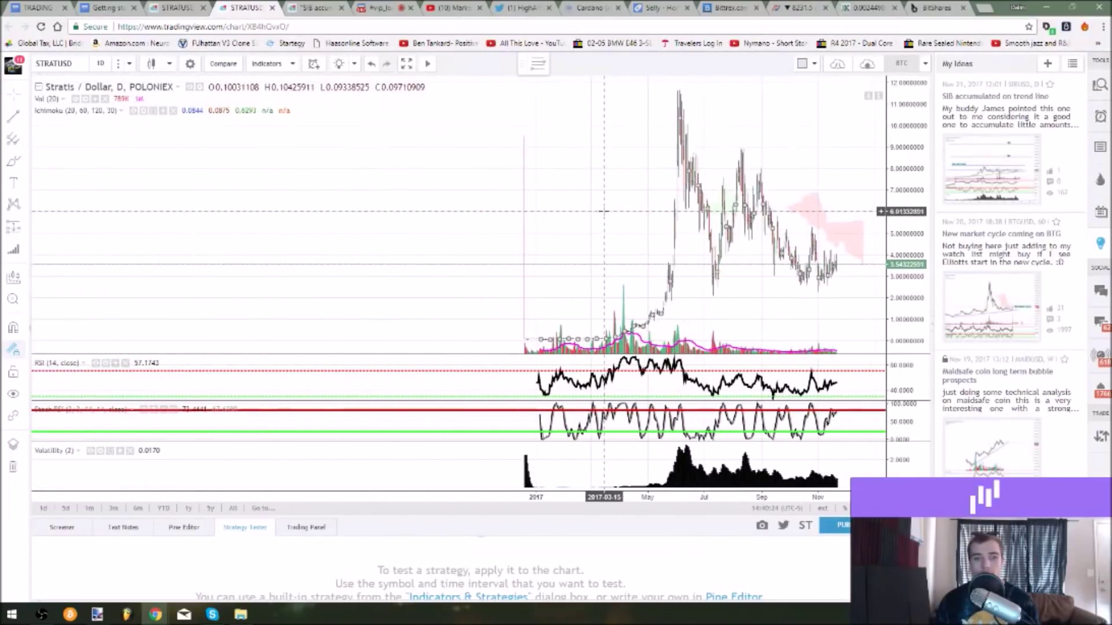
scroll(604, 211, "up", 5)
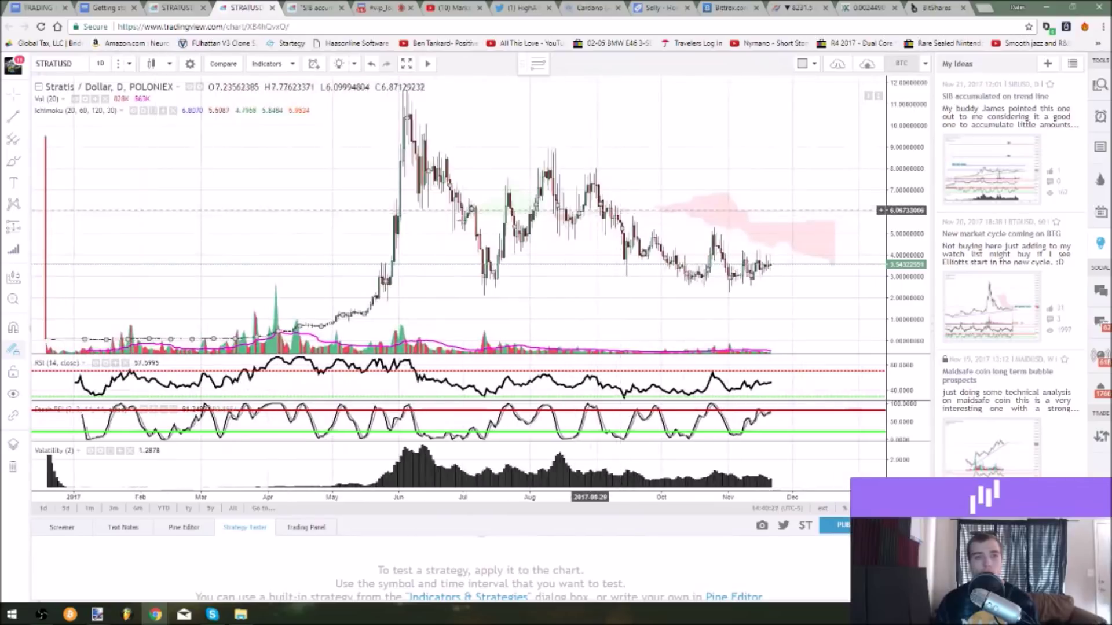
left_click_drag(889, 163, 895, 182)
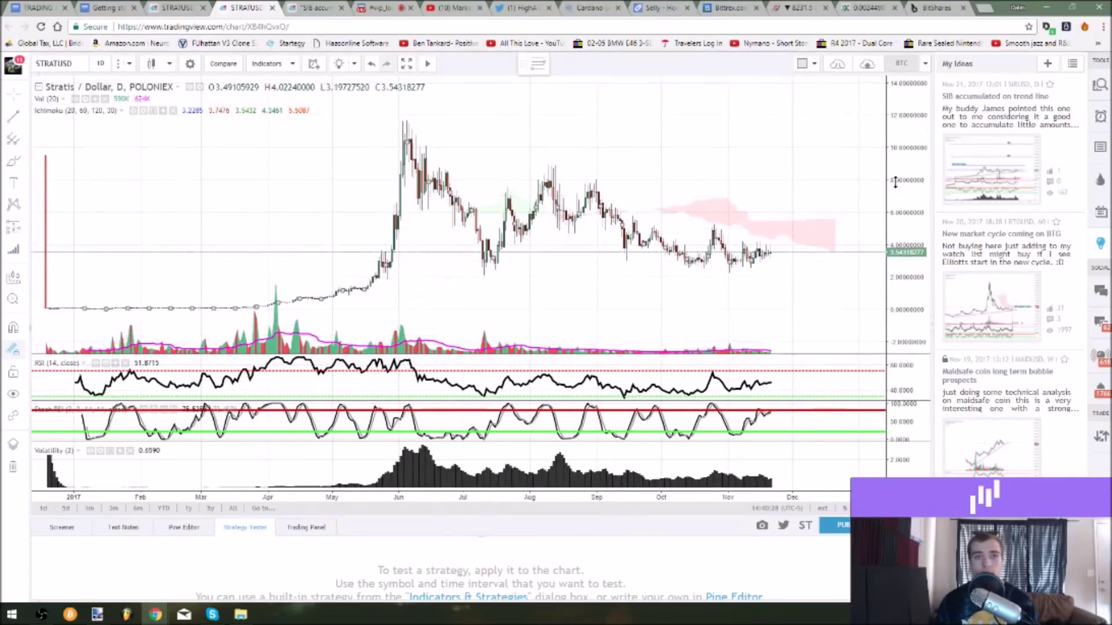
left_click_drag(796, 169, 794, 172)
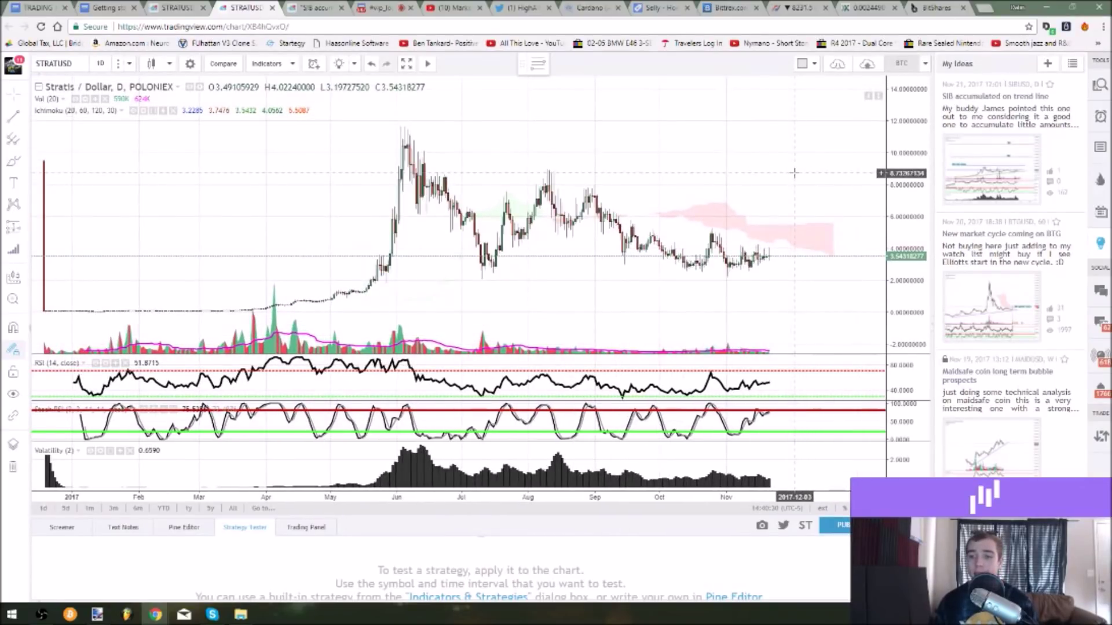
left_click_drag(198, 186, 184, 195)
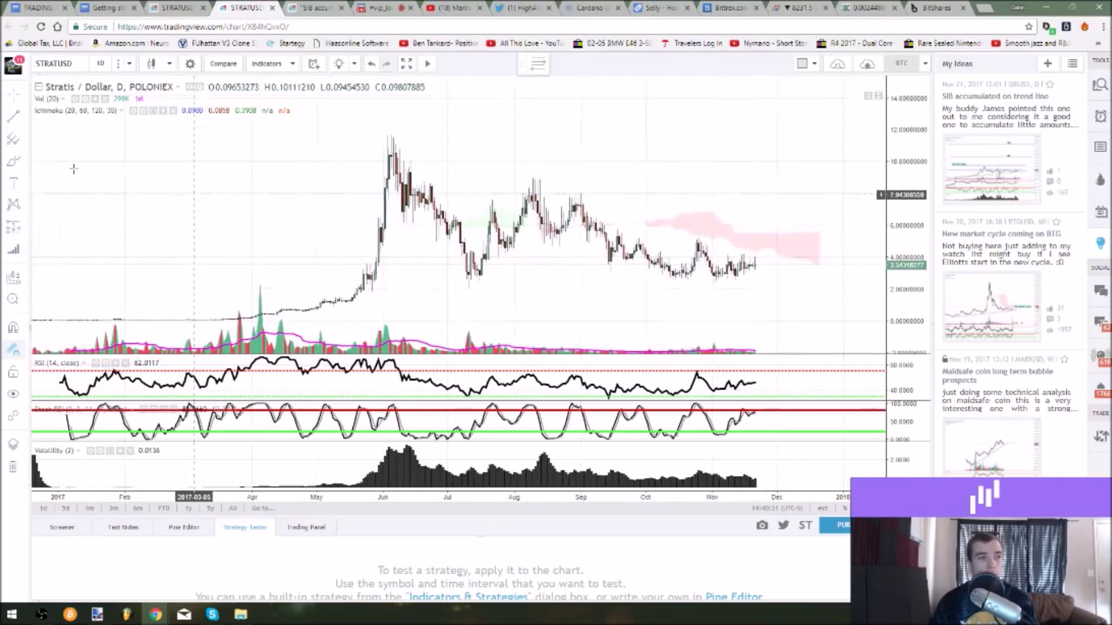
left_click(20, 146)
left_click(102, 316)
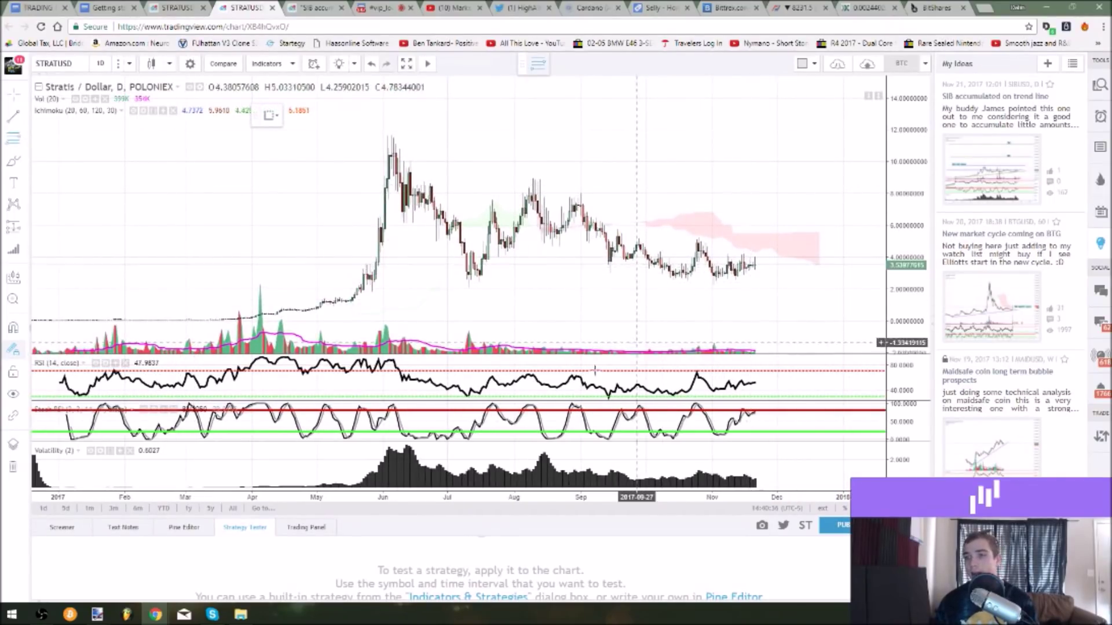
left_click(222, 318)
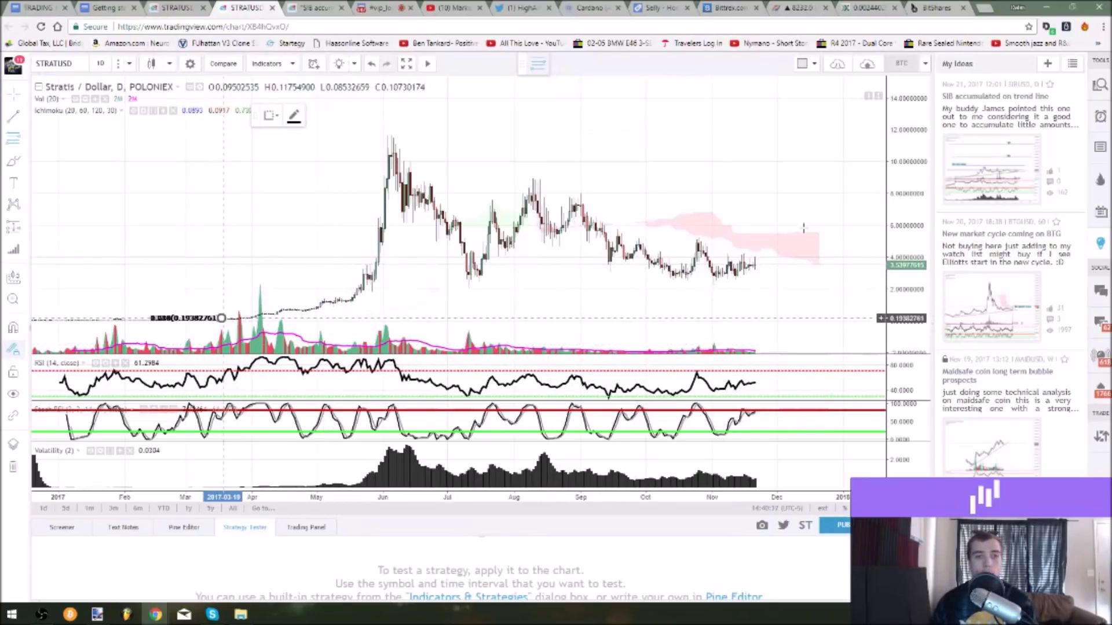
left_click(851, 137)
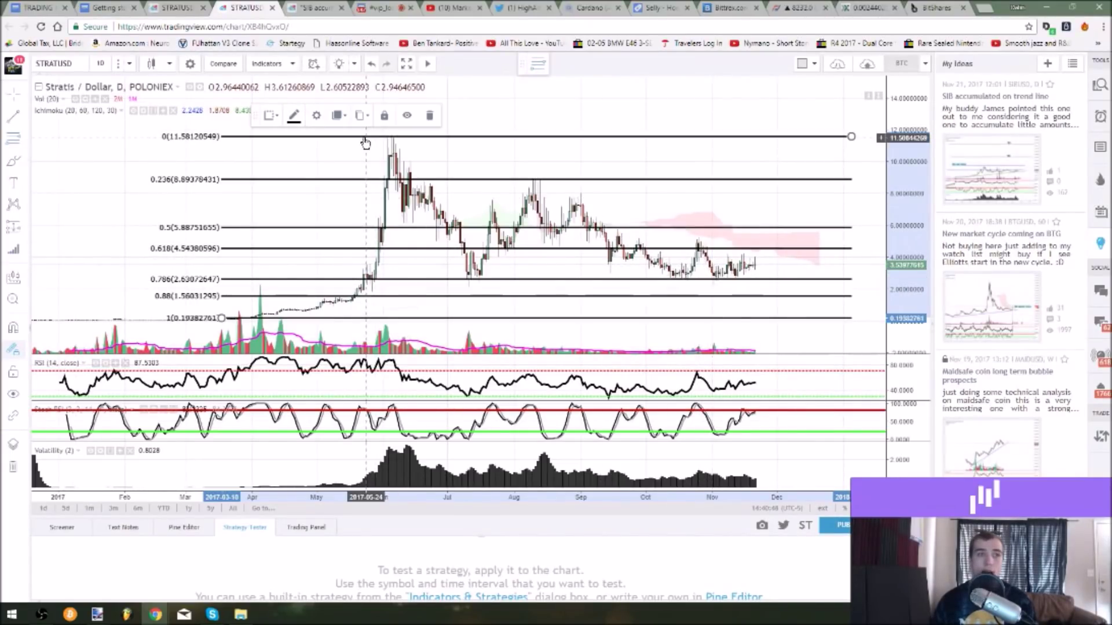
key("Delete")
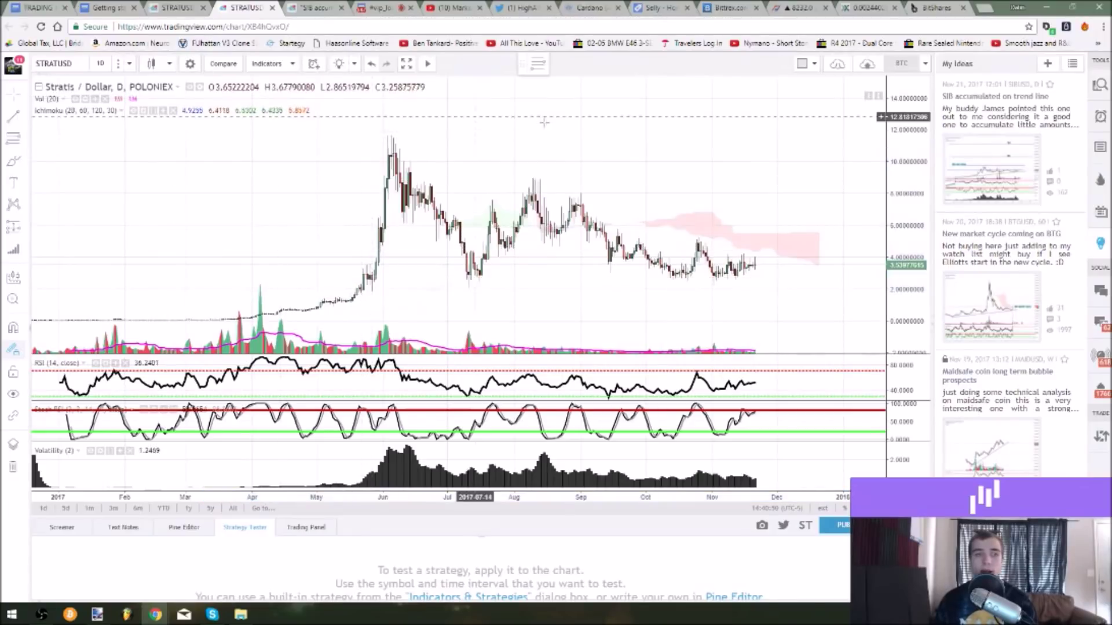
Brush a freehand rising wave pattern in the empty area beside the price rally, and undo the brush strokes
left_click_drag(544, 117, 493, 124)
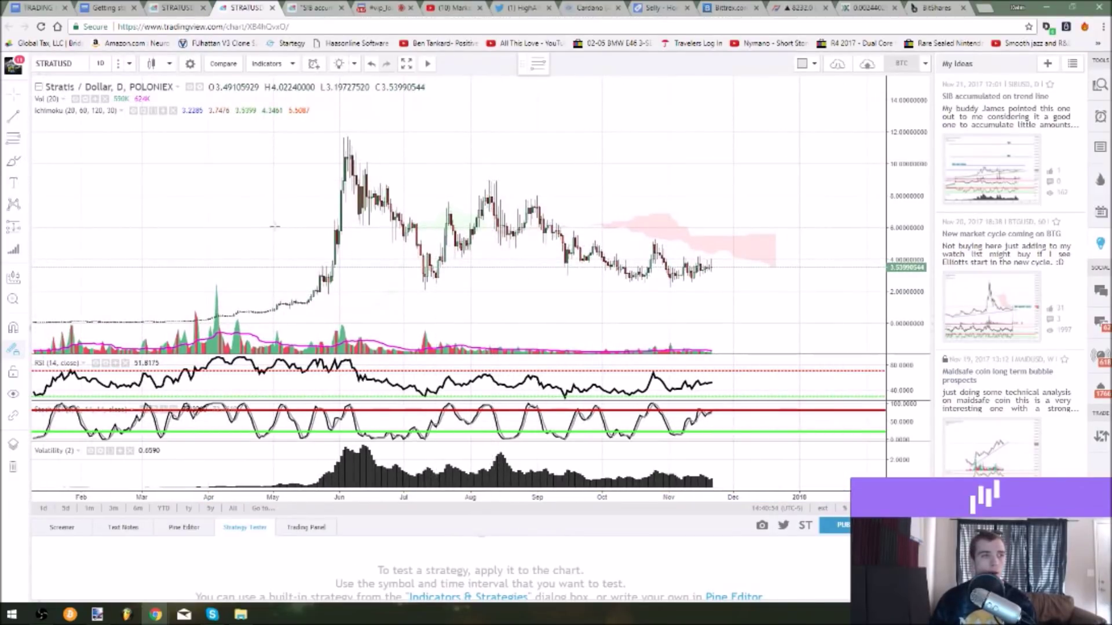
mouse_move(97, 243)
left_mouse_down()
mouse_move(135, 205)
mouse_move(163, 222)
mouse_move(203, 160)
mouse_move(219, 195)
mouse_move(270, 137)
left_mouse_up()
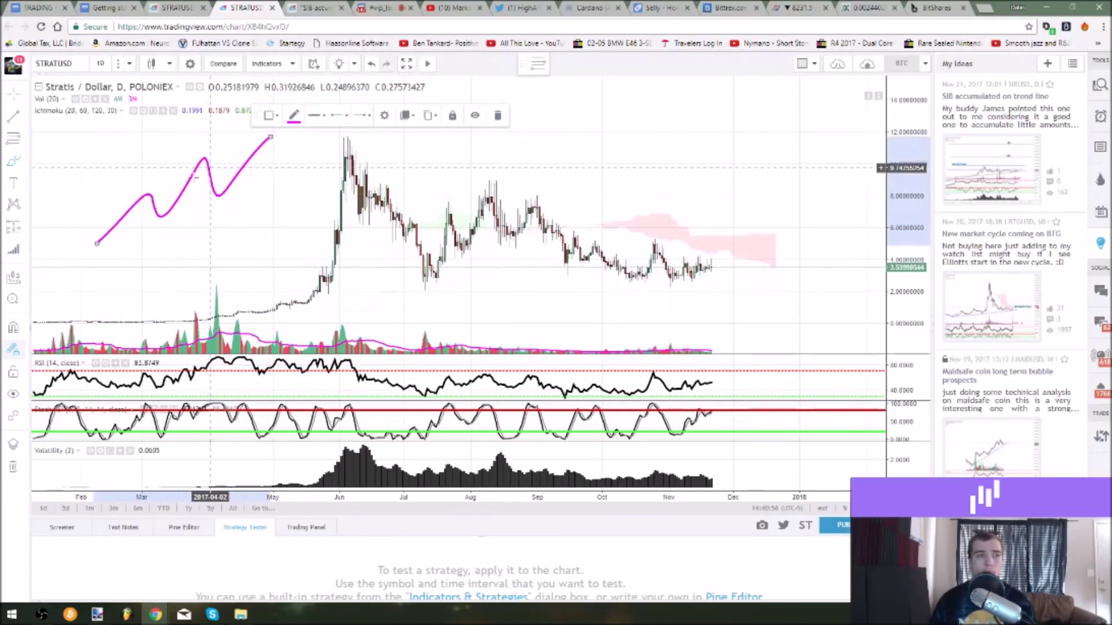
key("ctrl+z")
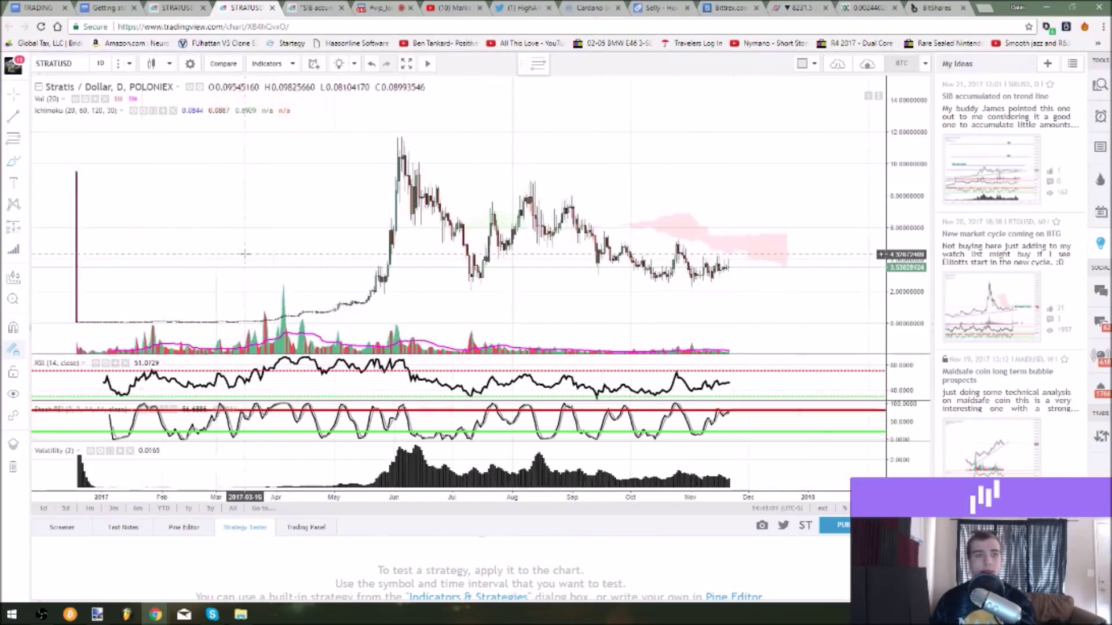
scroll(244, 253, "down", 2)
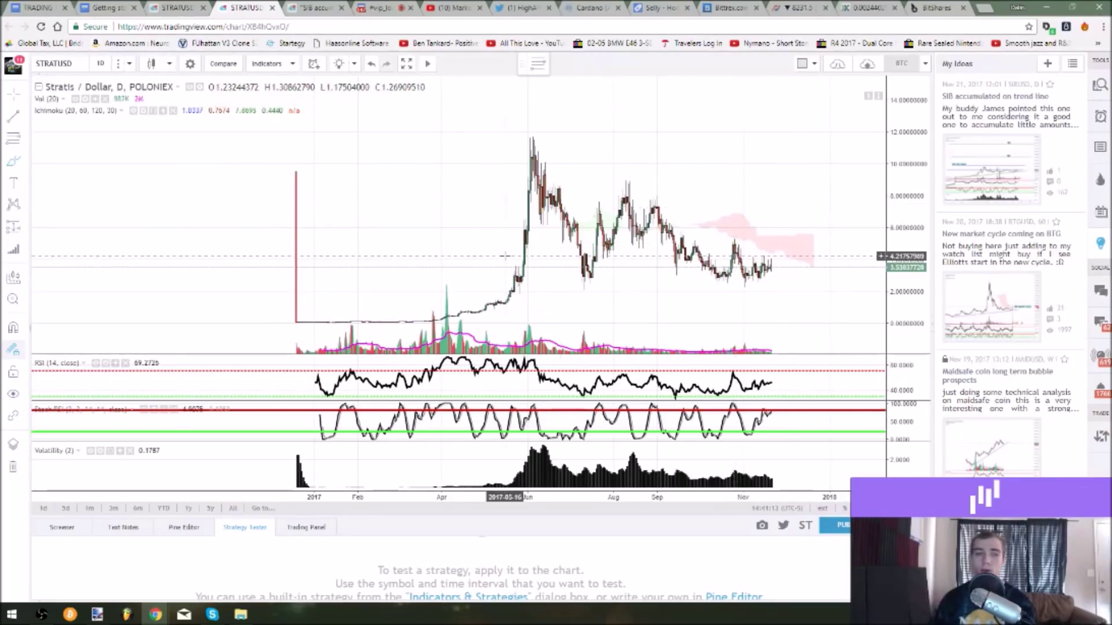
scroll(423, 306, "up", 1)
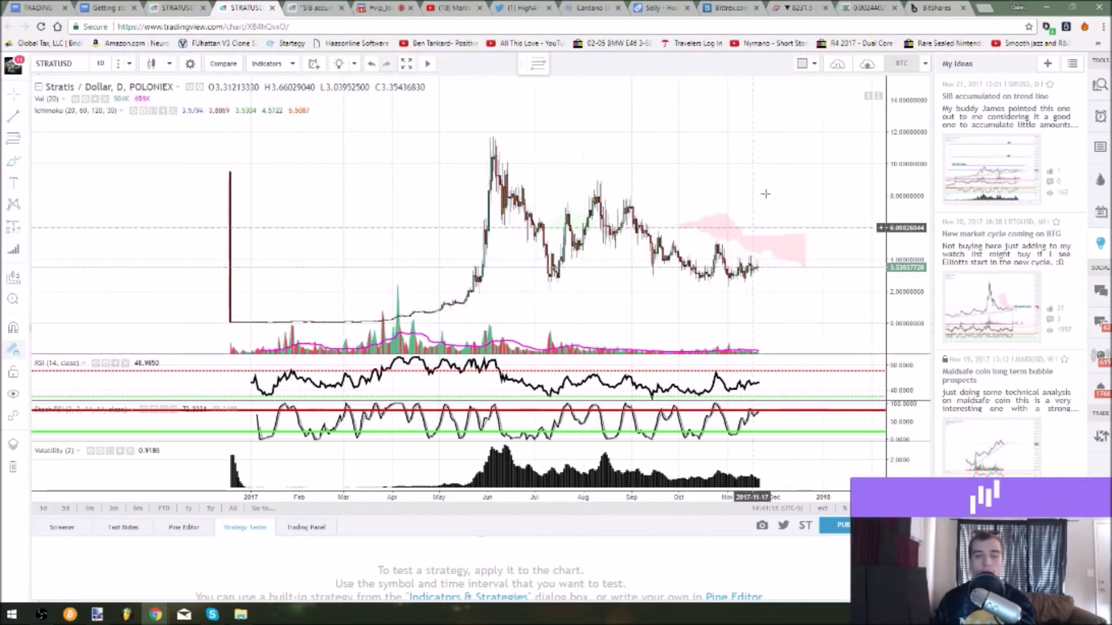
left_click_drag(756, 197, 736, 204)
key("ctrl+z")
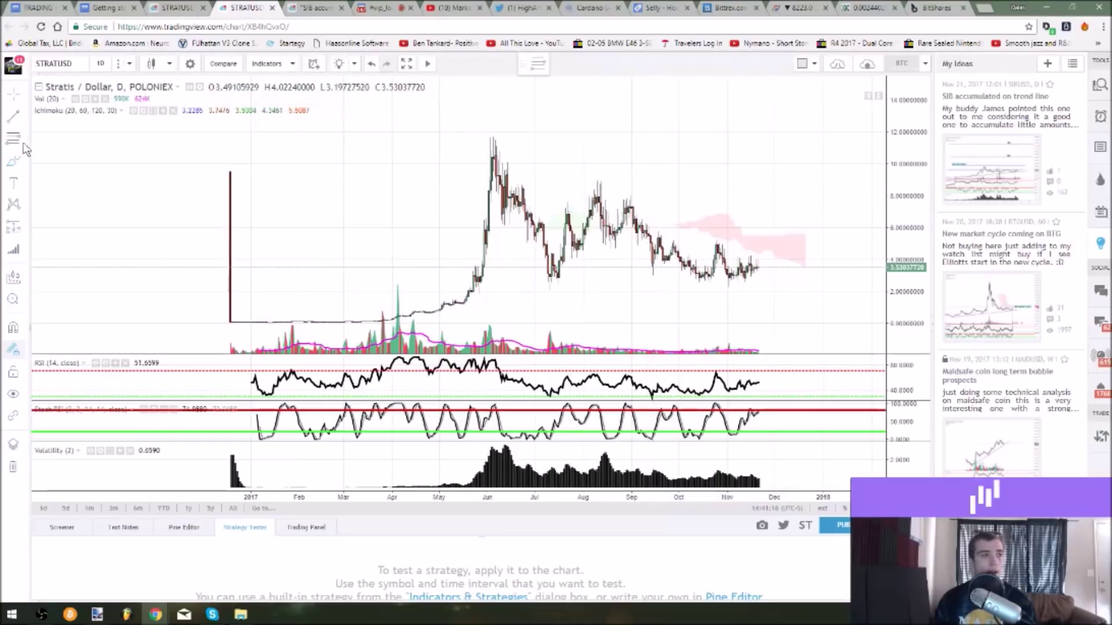
Draw a Fibonacci retracement from the late-March 2017 low at about 0.11 up to the June peak at about 11.57, and delete it
mouse_move(379, 321)
left_mouse_down()
mouse_move(819, 180)
mouse_move(838, 139)
left_mouse_up()
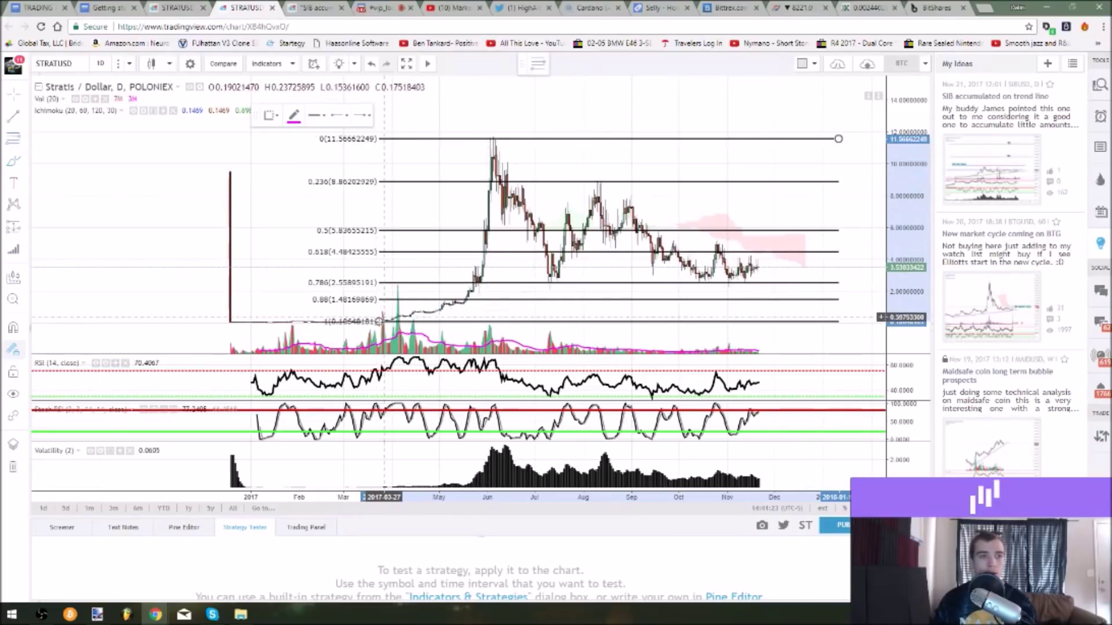
left_click_drag(379, 321, 507, 137)
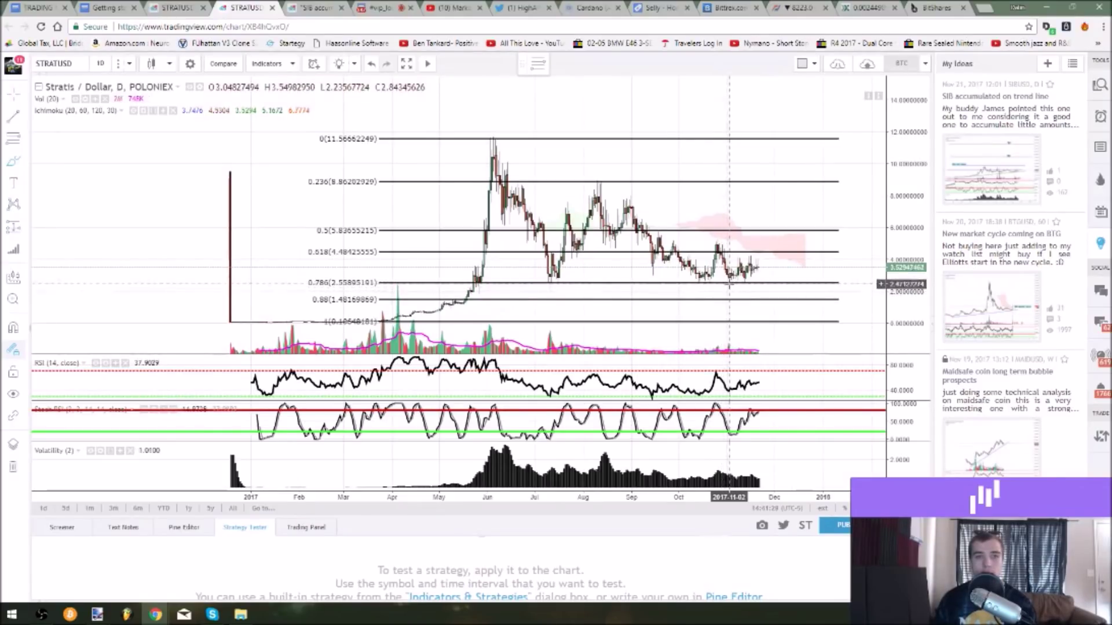
scroll(729, 283, "up", 2)
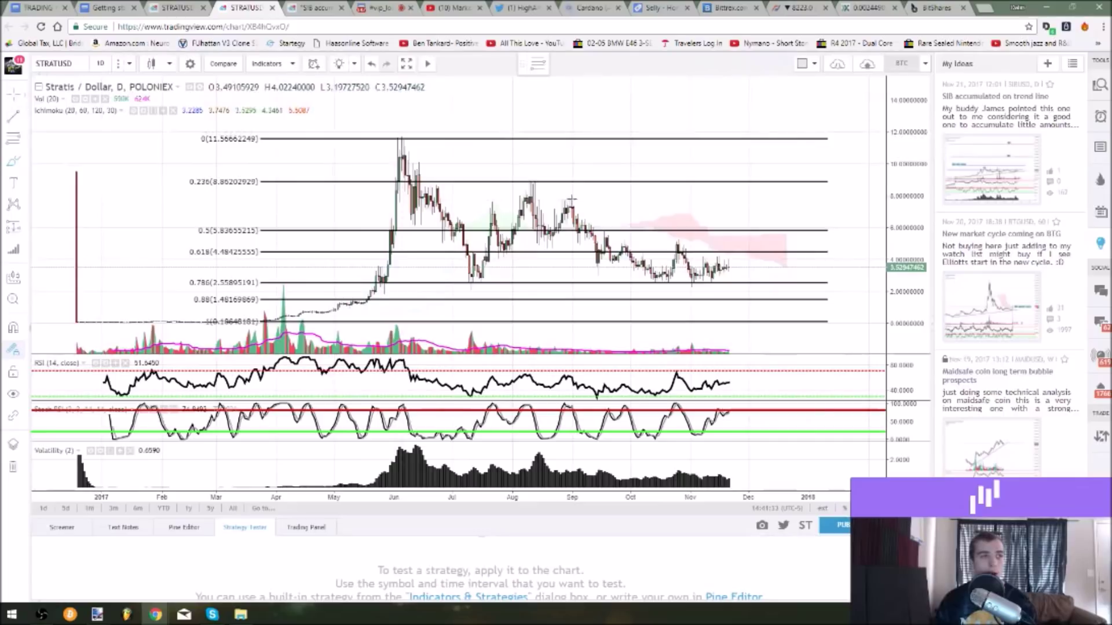
left_click(526, 139)
key("Delete")
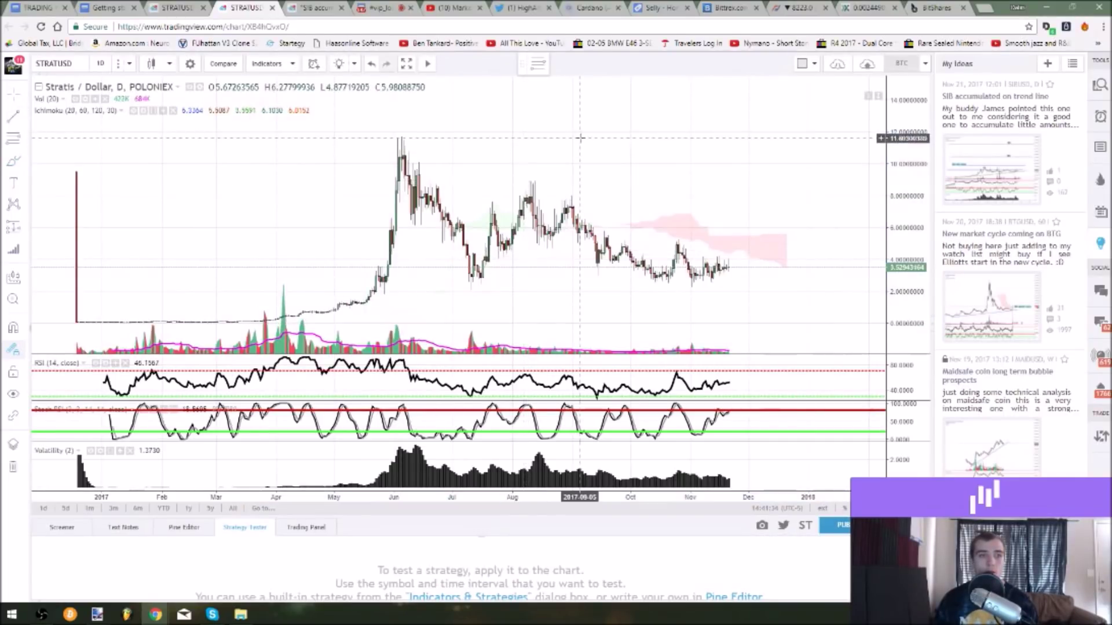
Draw two trend lines: horizontal support at about 2.19 from mid-May to mid-December 2017, and descending resistance from the June peak at about 11.62 past the support's end
left_click_drag(558, 138, 552, 139)
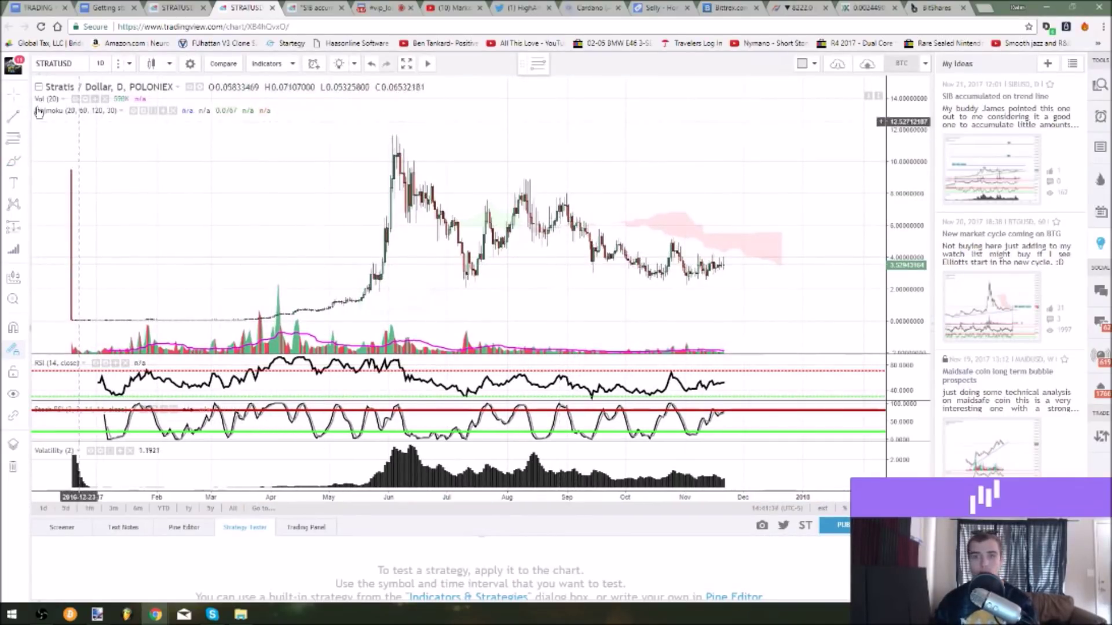
left_click(12, 116)
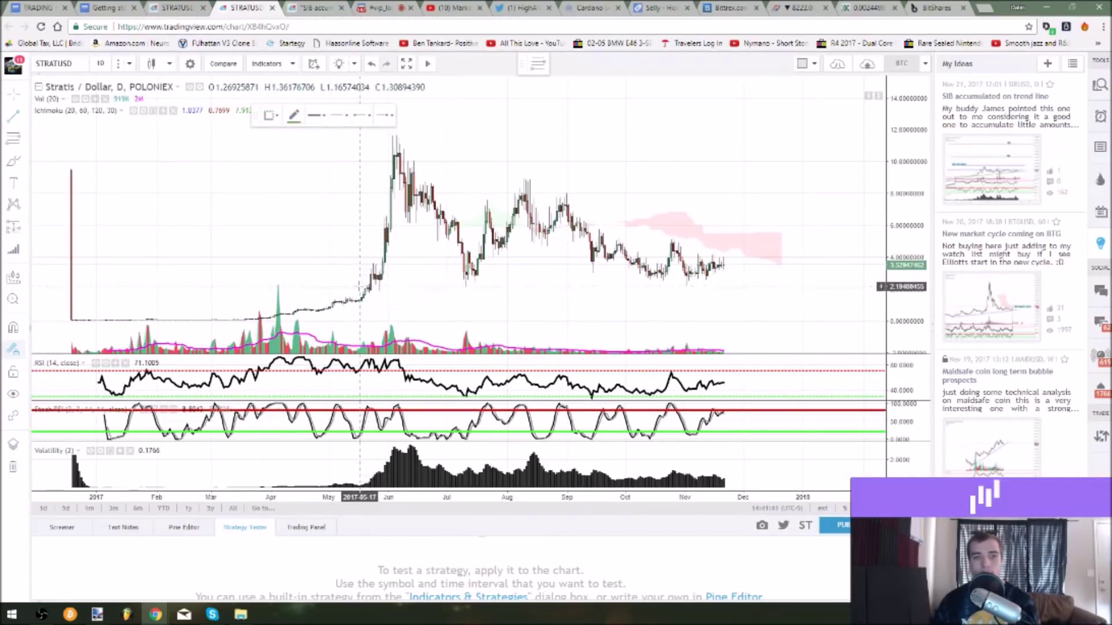
left_click(360, 286)
left_click(764, 286)
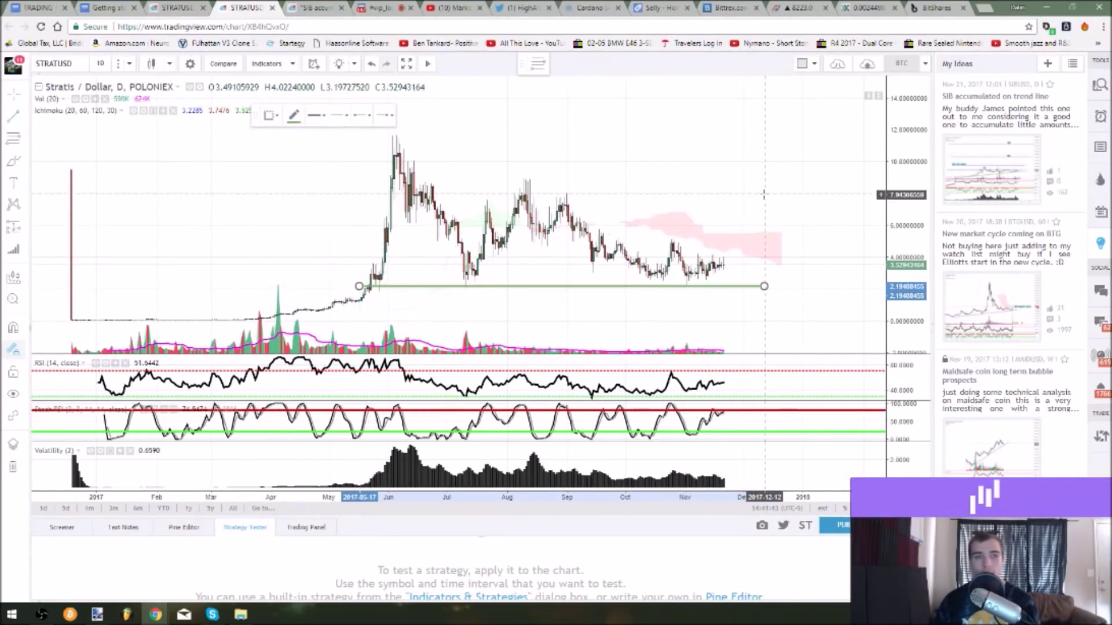
left_click(394, 135)
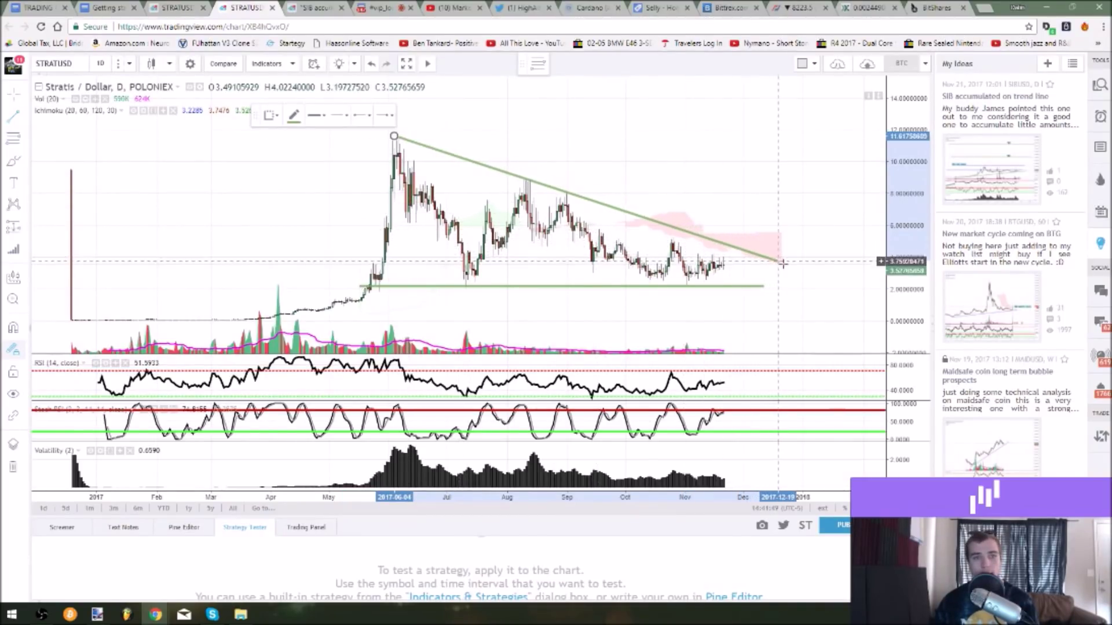
left_click(816, 290)
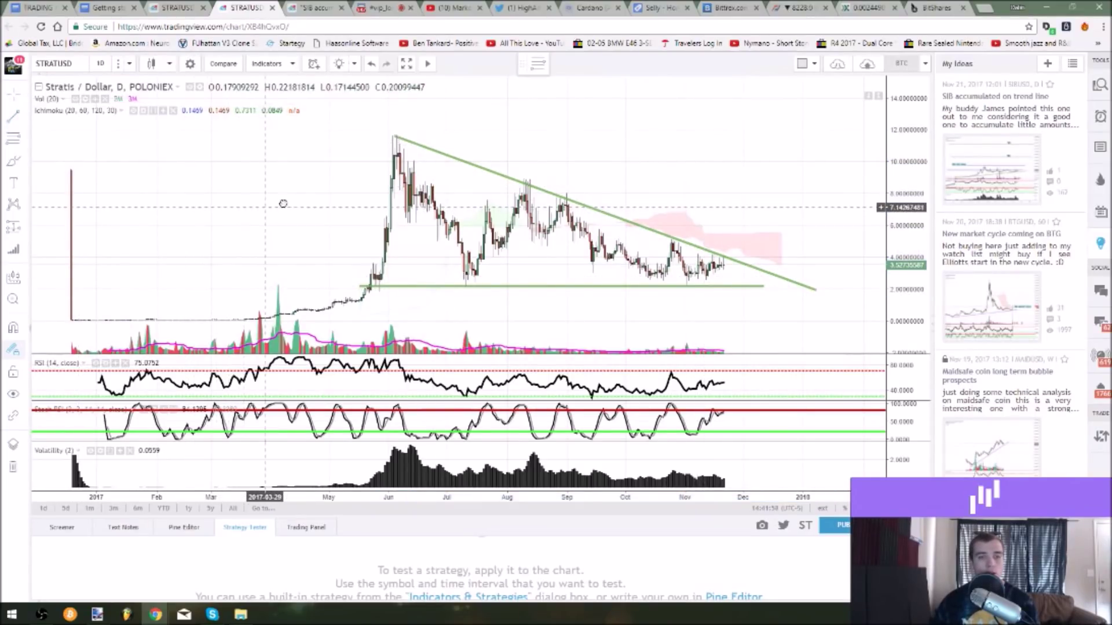
Brush a freehand arc from the latest candles over the descending resistance line and back down onto it, and undo it
mouse_move(268, 206)
left_mouse_down()
mouse_move(302, 201)
mouse_move(269, 215)
left_mouse_up()
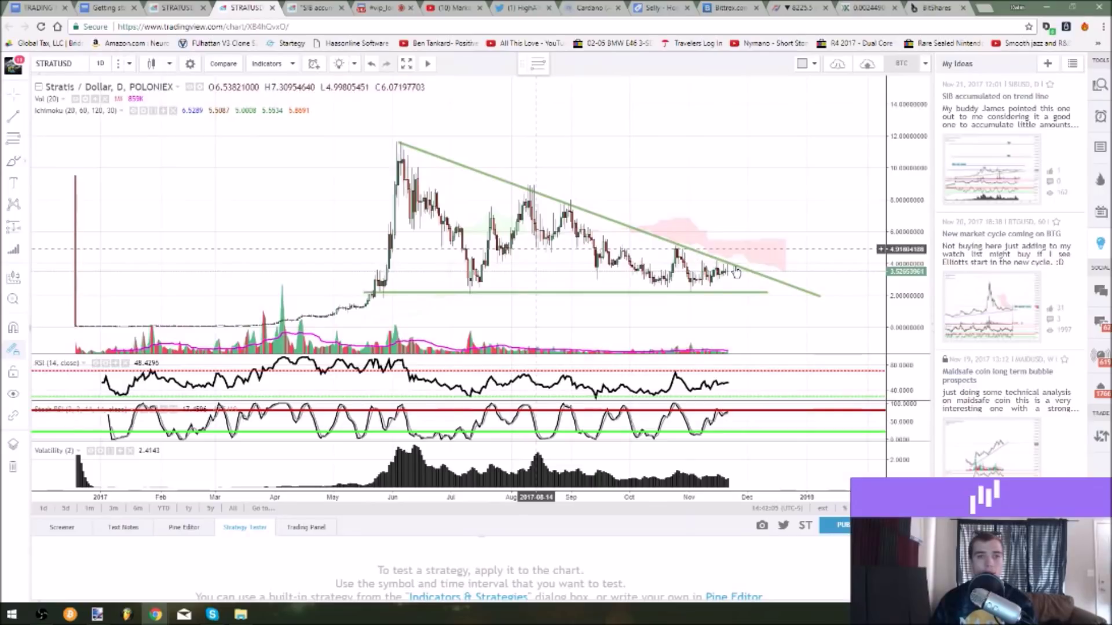
mouse_move(724, 269)
left_mouse_down()
mouse_move(751, 254)
mouse_move(757, 268)
left_mouse_up()
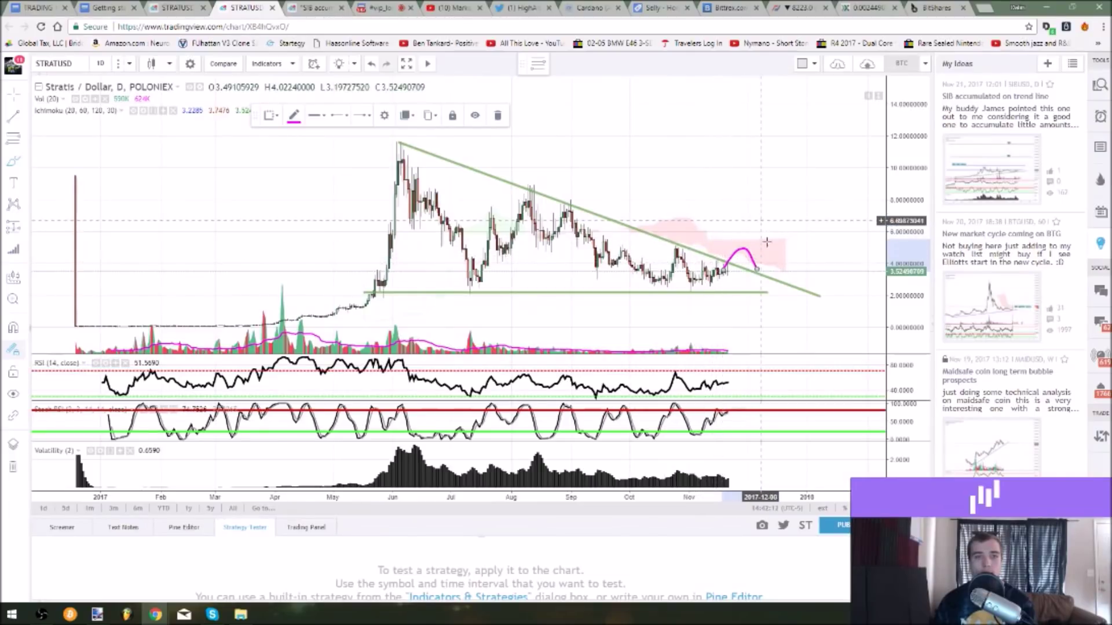
scroll(759, 269, "up", 1)
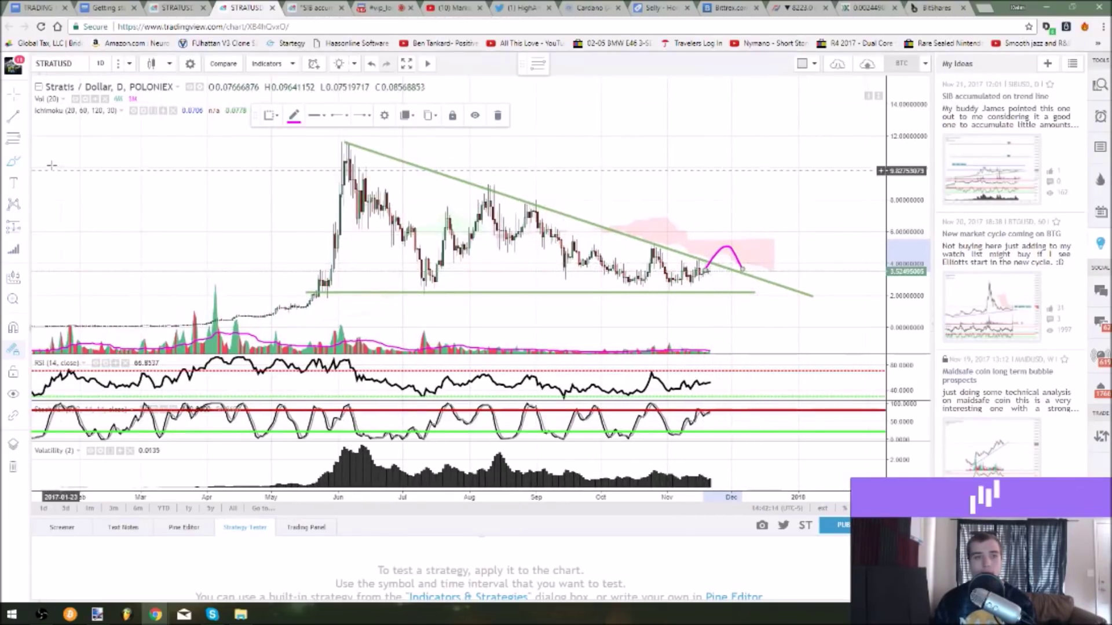
left_click(708, 174)
left_click_drag(691, 190, 684, 196)
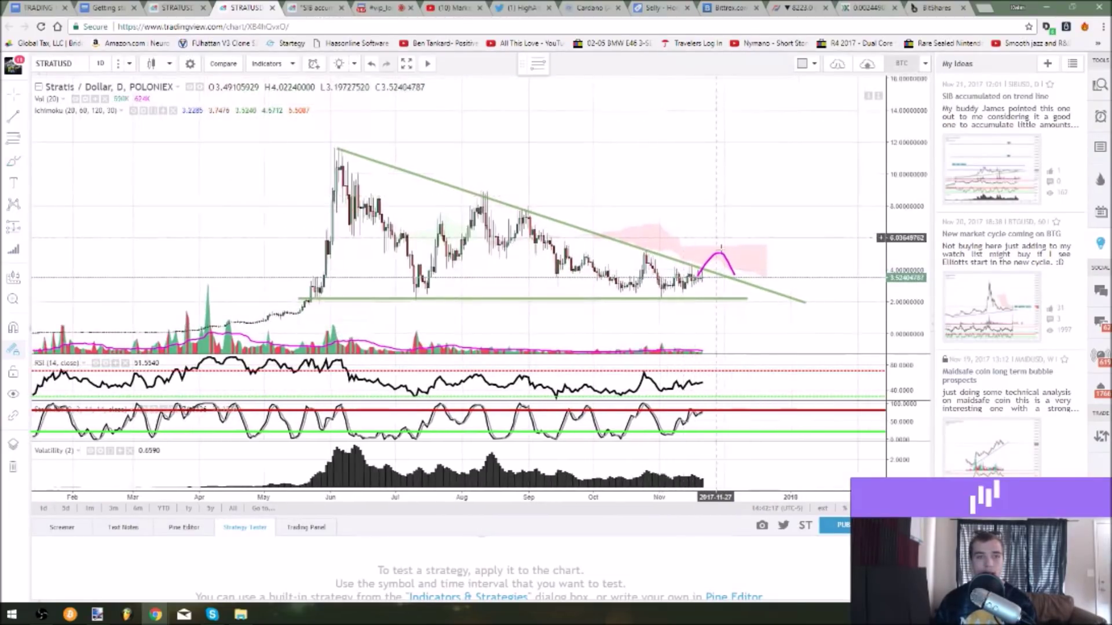
key("ctrl+z")
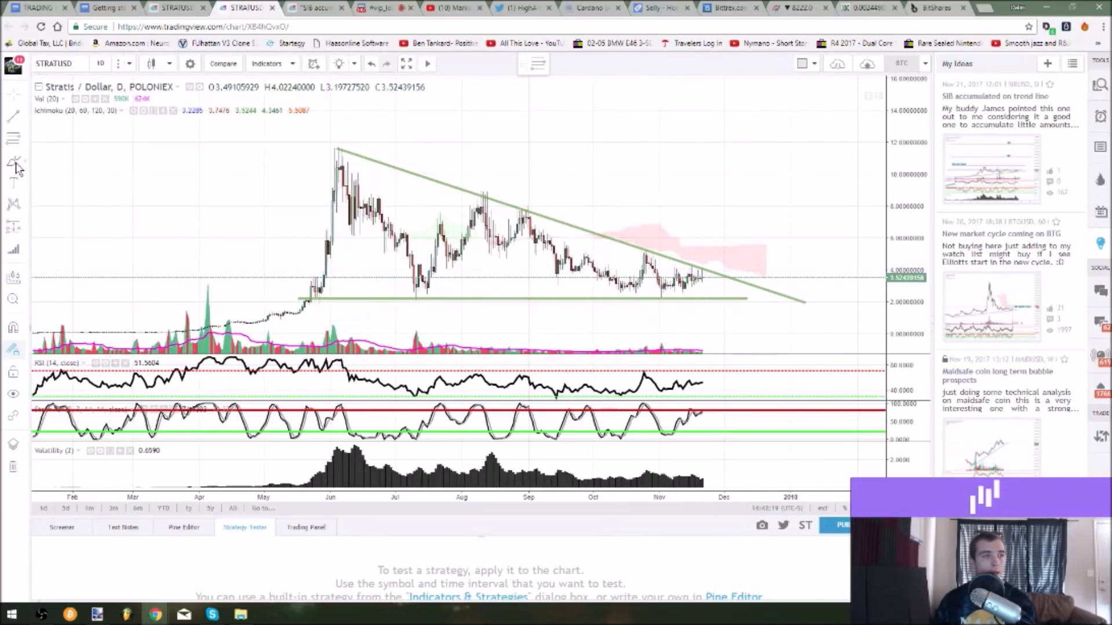
Draw a rectangle as the buy zone from about 3.45 on 2017-11-30 to about 4.44 on 2017-12-30, beside the latest candles
left_click(23, 165)
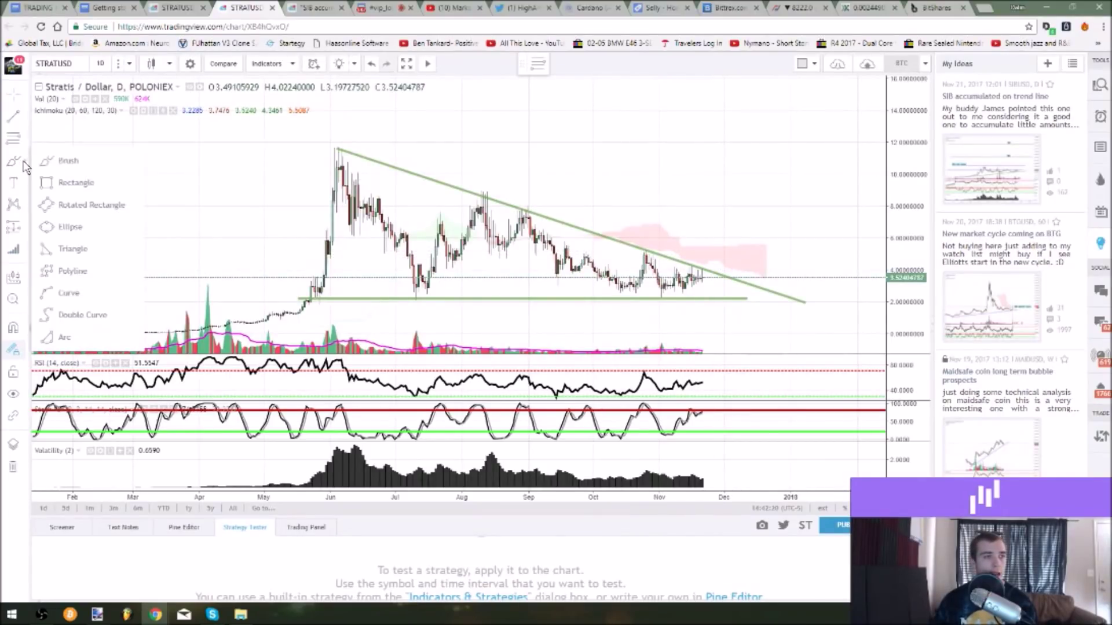
left_click(67, 183)
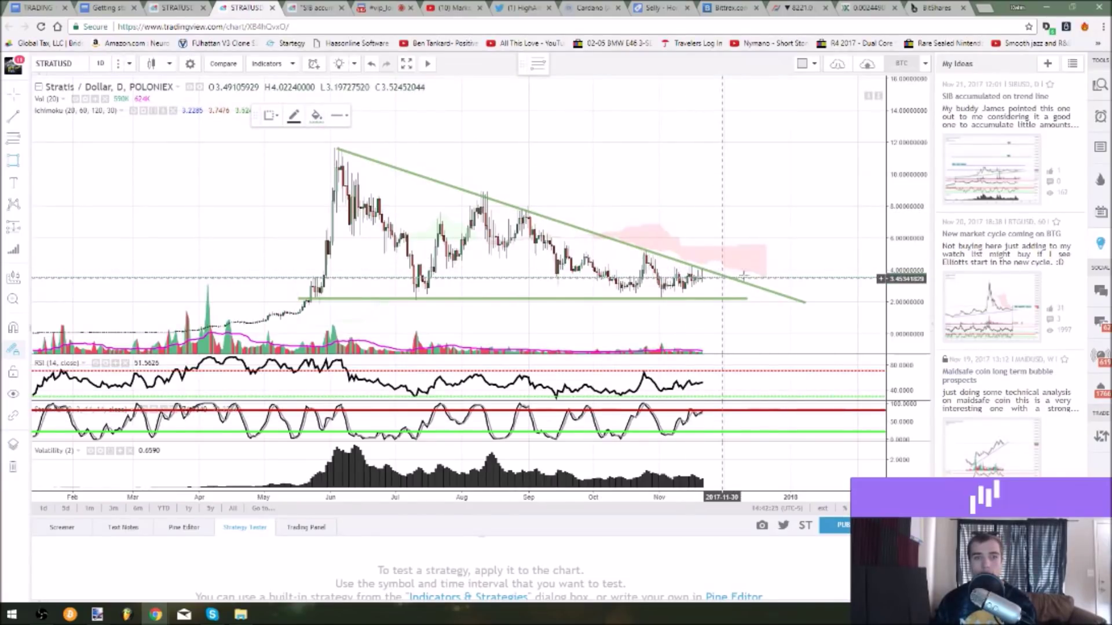
left_click(722, 279)
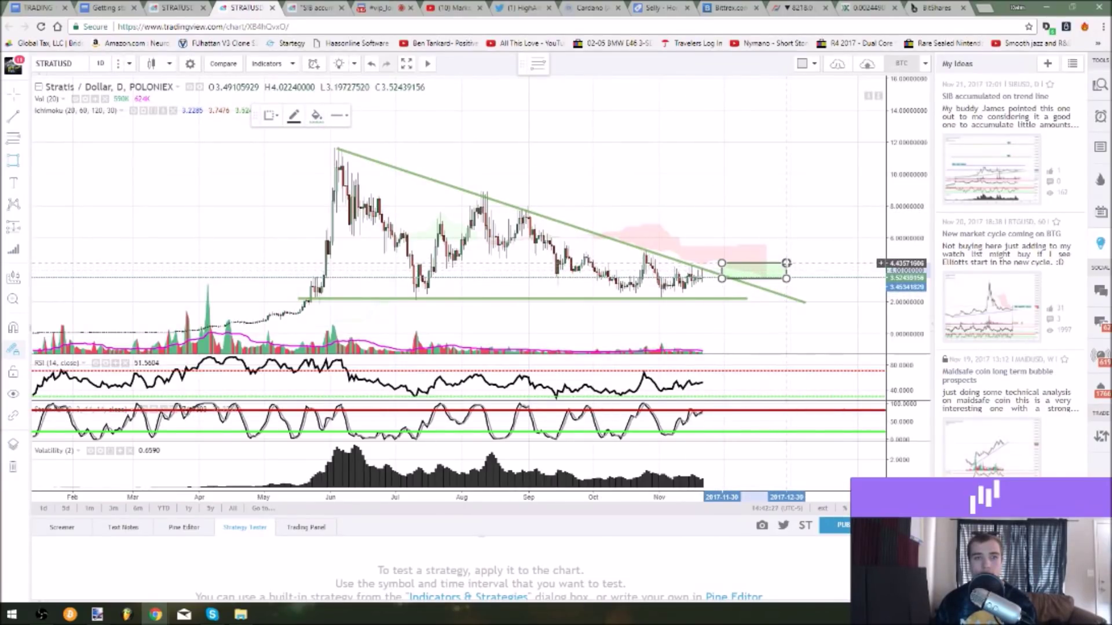
left_click(786, 263)
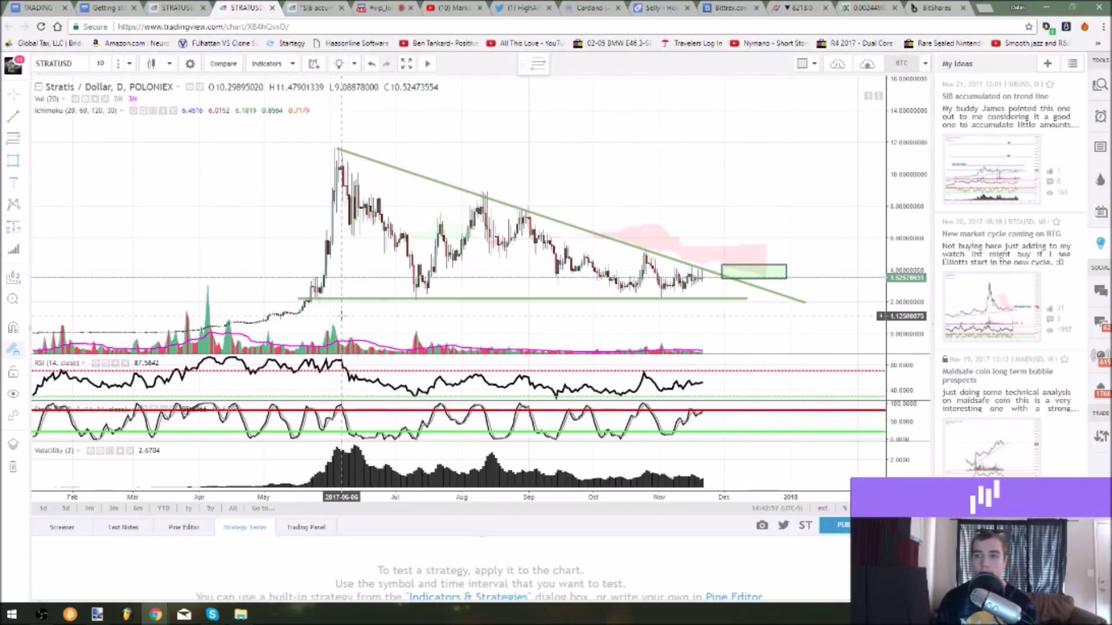
Draw three connected arrows: from the support at about 2.29 up to 6.33, down to 3.55 in the buy zone, and up to about 11.2
left_click(26, 120)
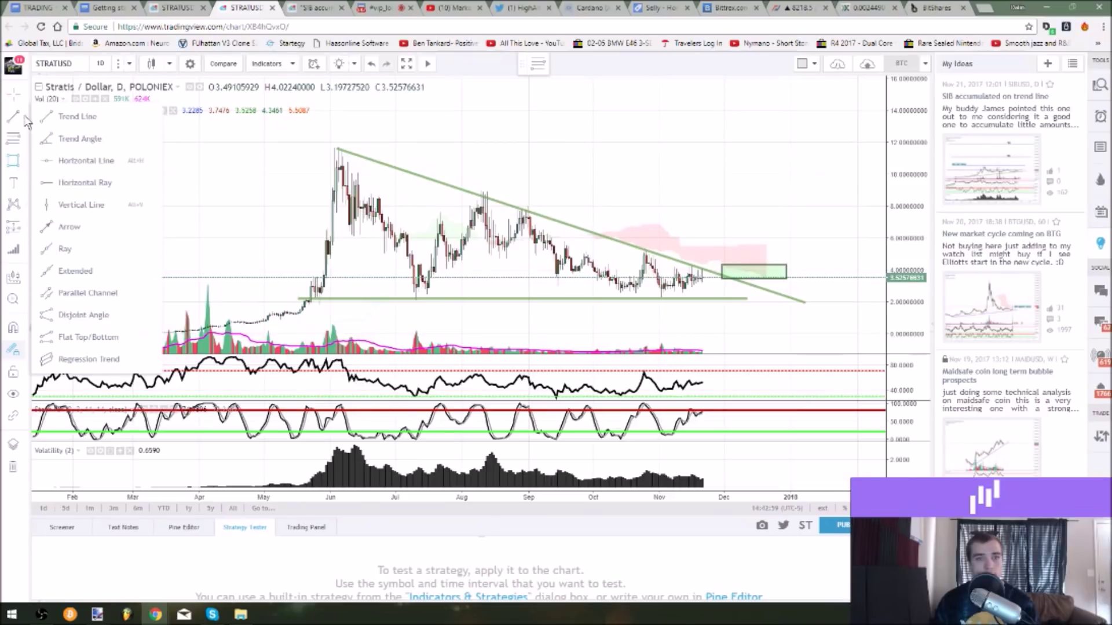
left_click(87, 227)
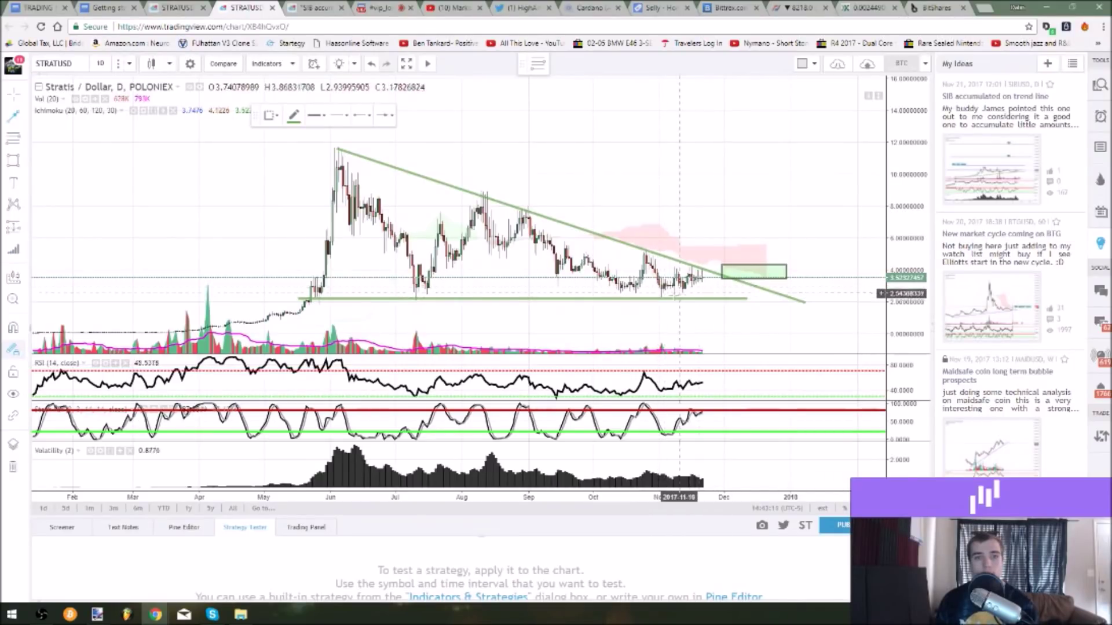
left_click(679, 298)
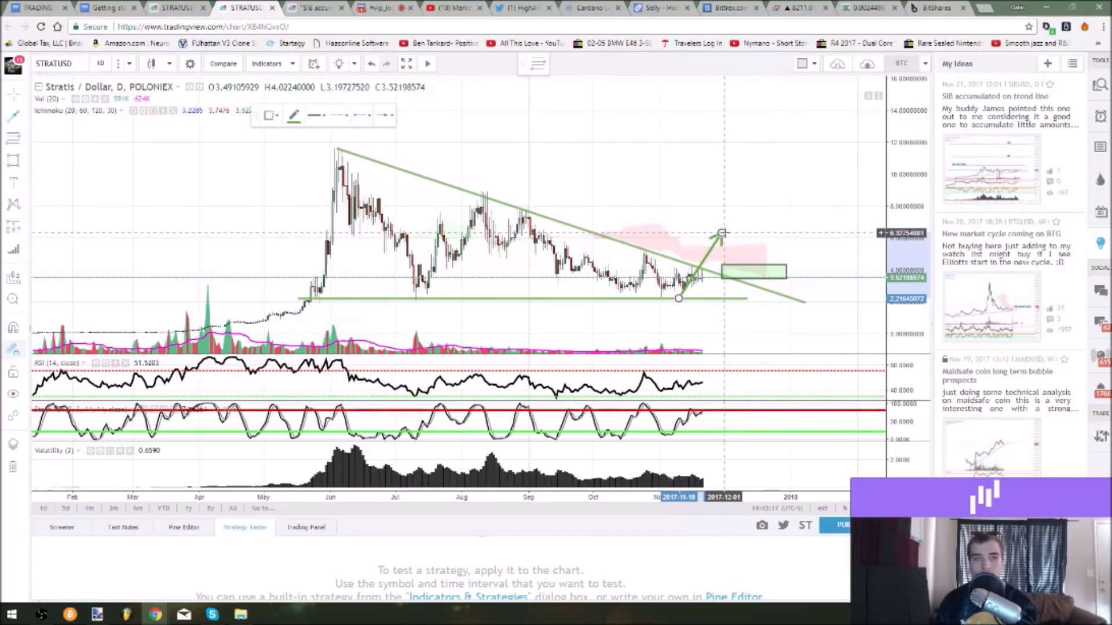
left_click(723, 233)
left_click(723, 233)
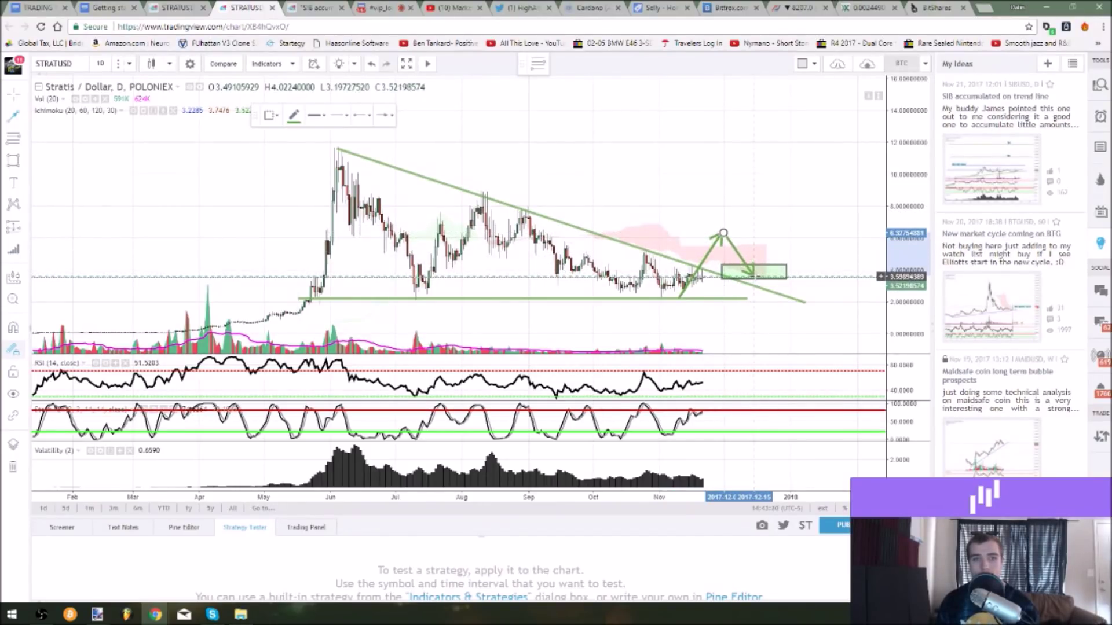
left_click(753, 276)
left_click(755, 277)
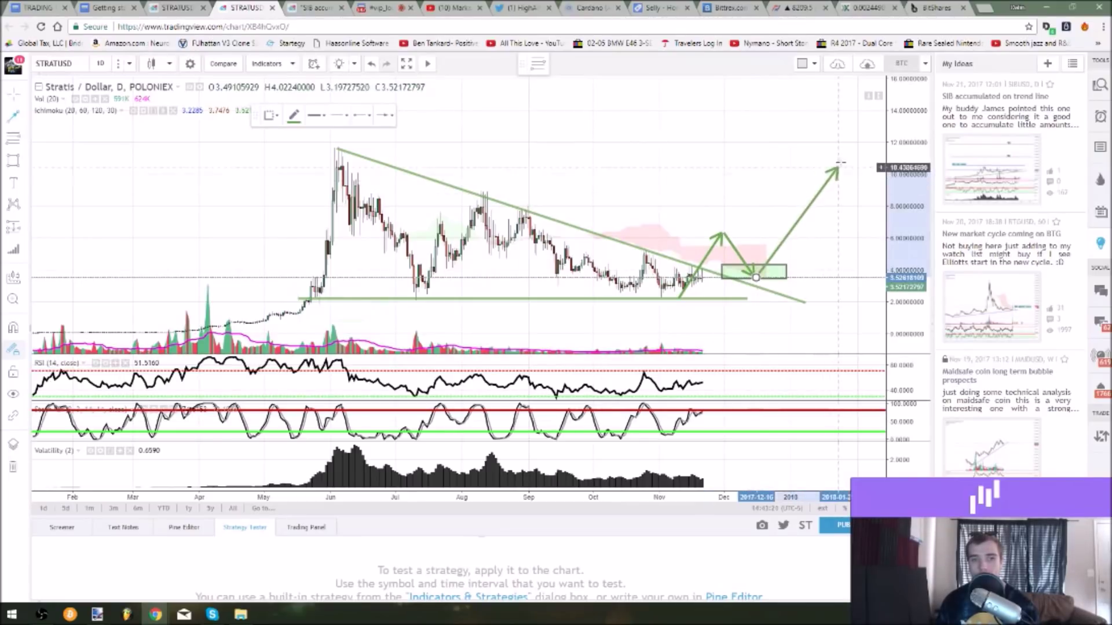
left_click(842, 156)
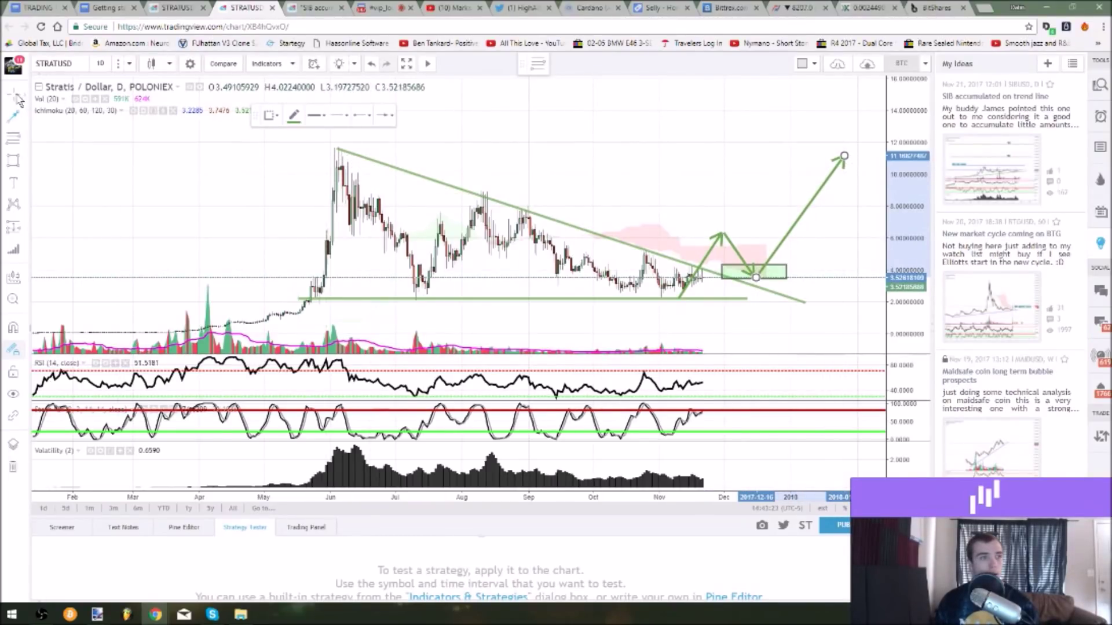
left_click_drag(103, 193, 121, 193)
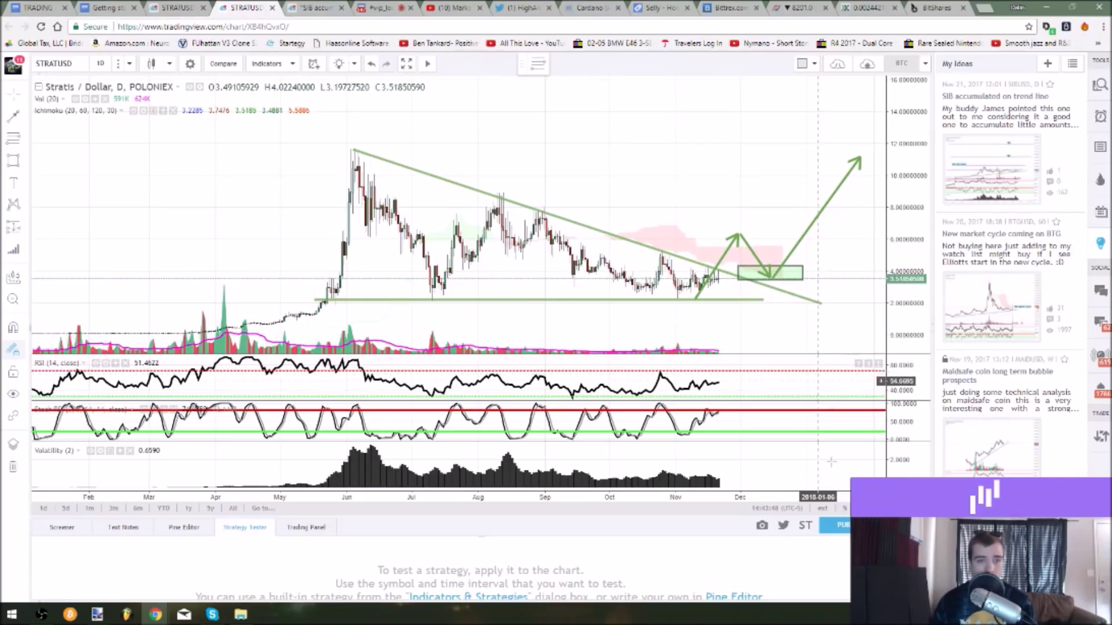
Start publishing the chart as an idea titled "Stratis TA Buy zone 11/21/17" and begin its description with "Fell onto the .786 fib support"
left_click(836, 525)
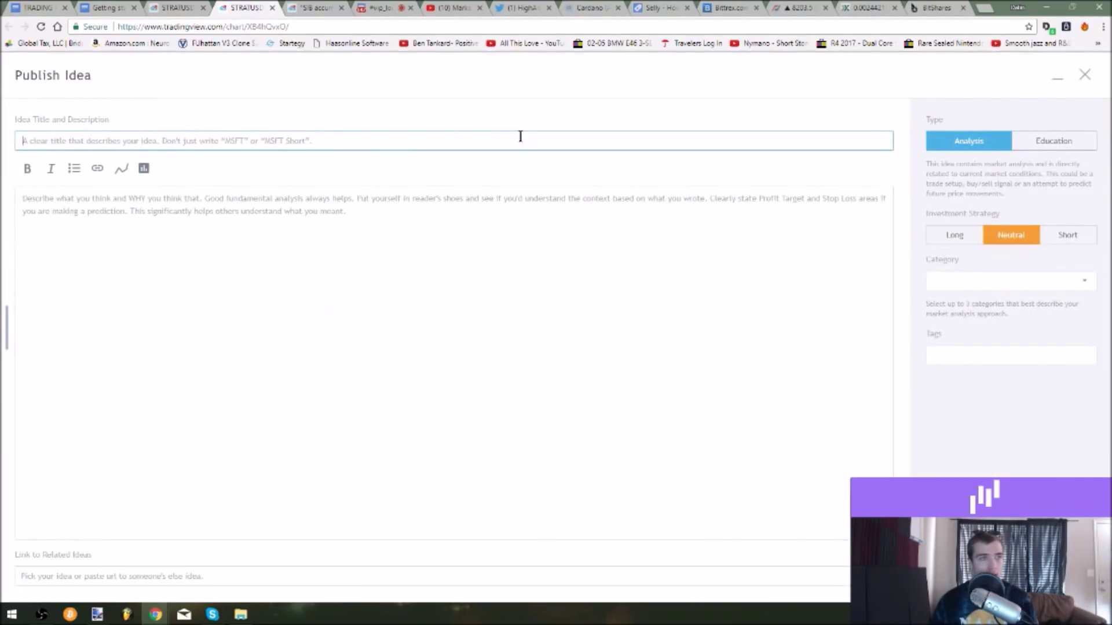
type("Startis TA Buy zone 11/21/17")
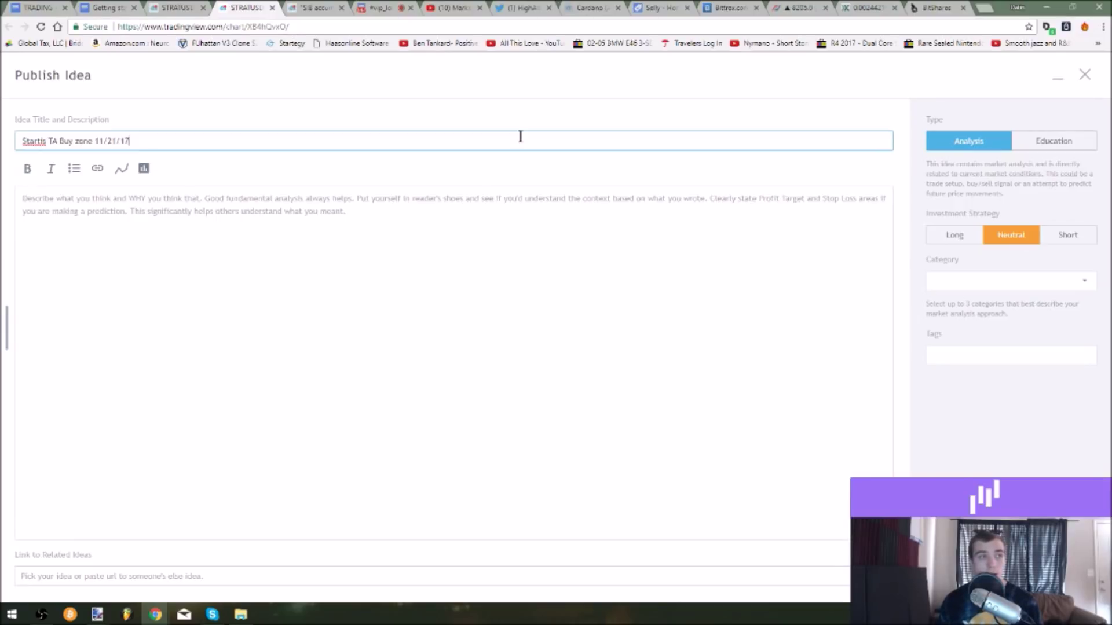
left_click(216, 218)
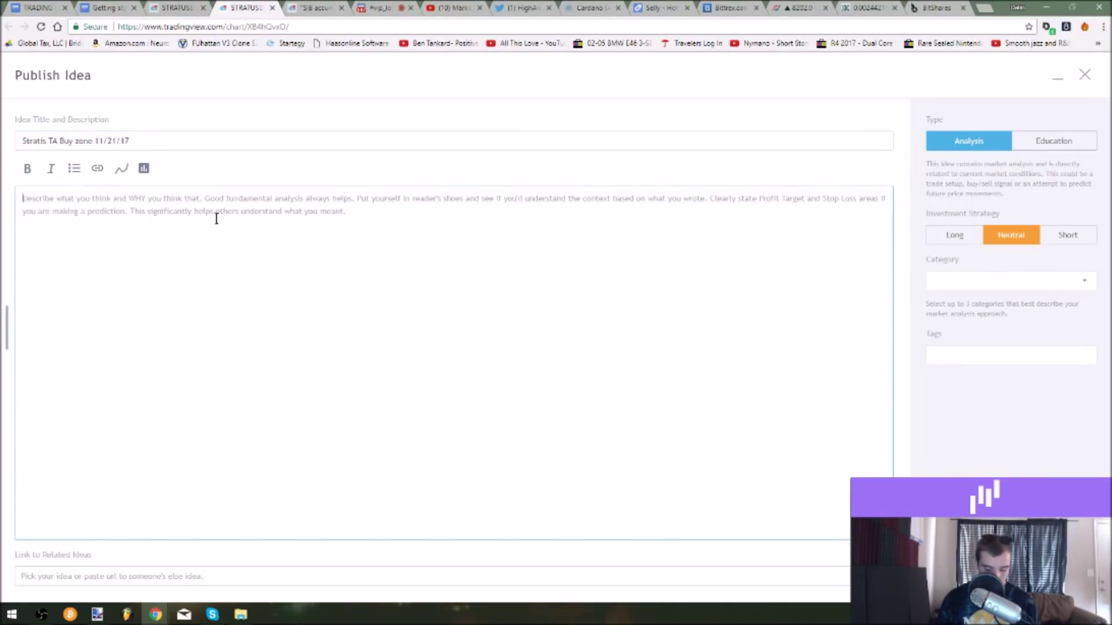
type("H")
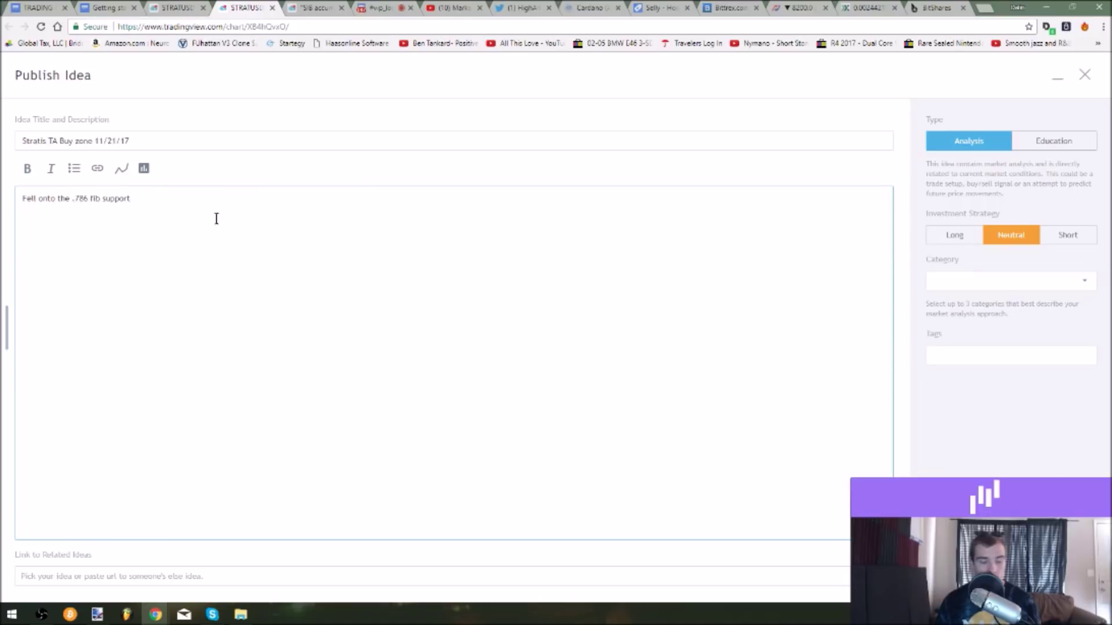
Add the description line "Watching for breakout in descending resistance", correcting its misspelled last word
type("Watching")
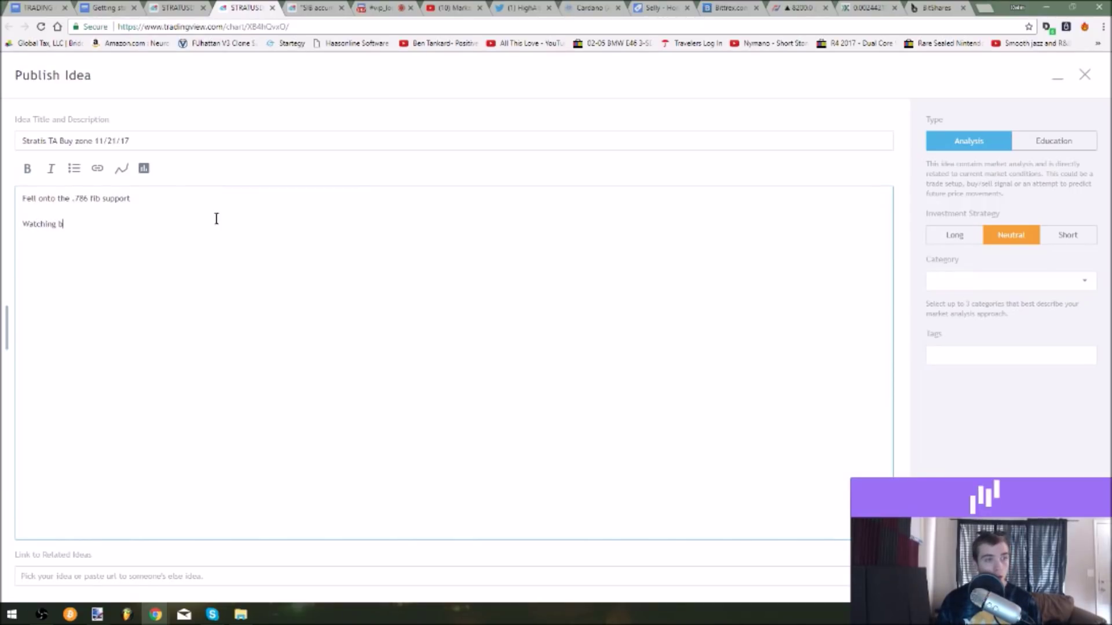
type(" fore")
key("BackSpace")
type("br")
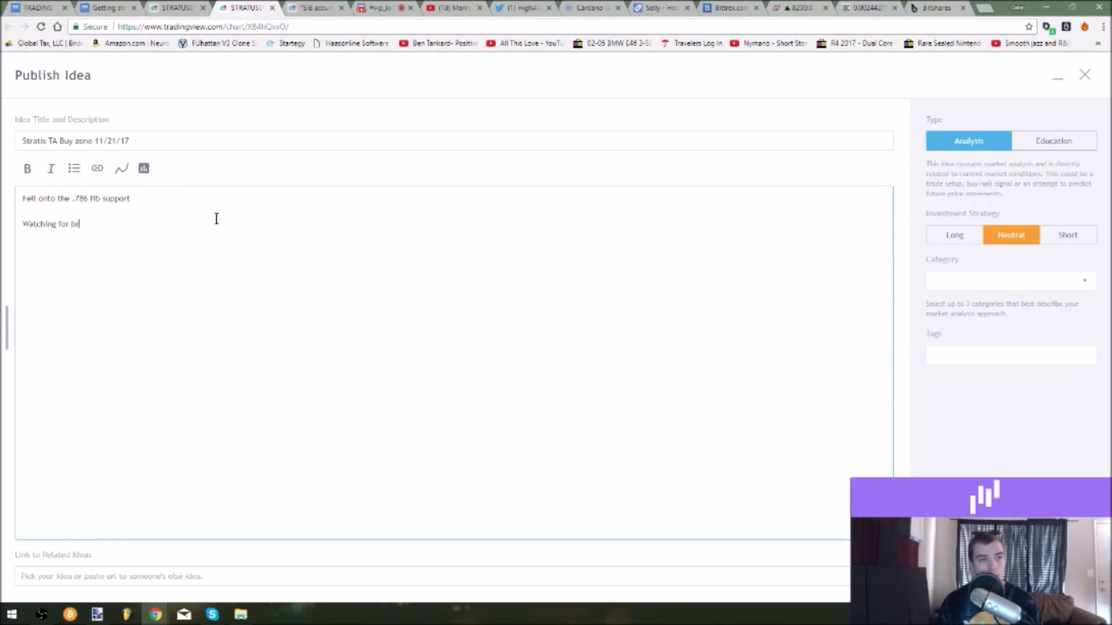
type("eakout in descending reist")
type("ance")
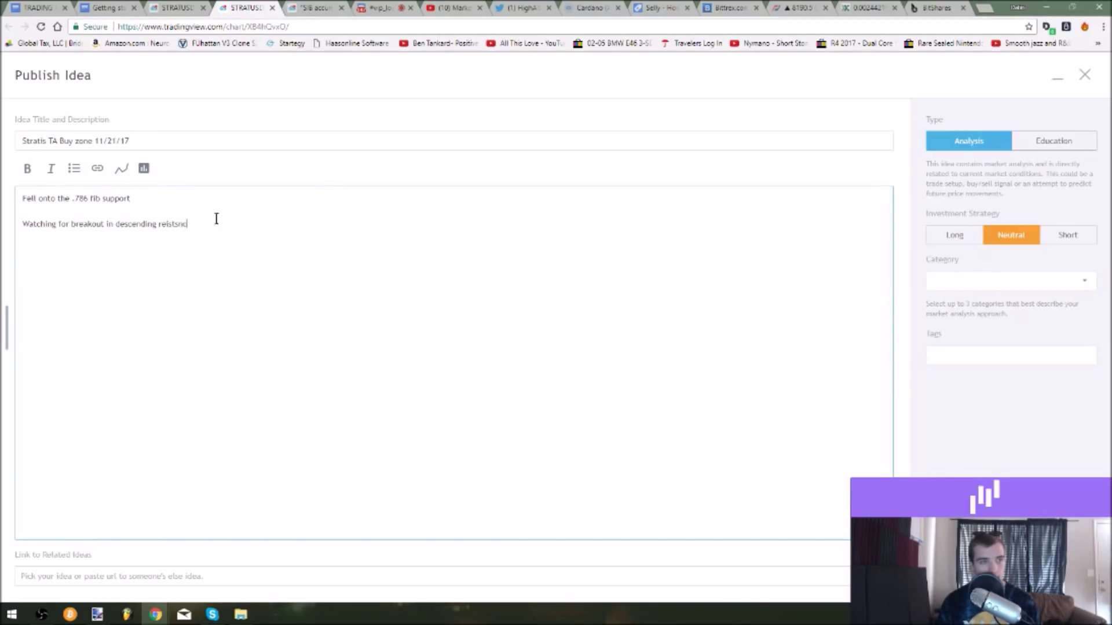
right_click(172, 228)
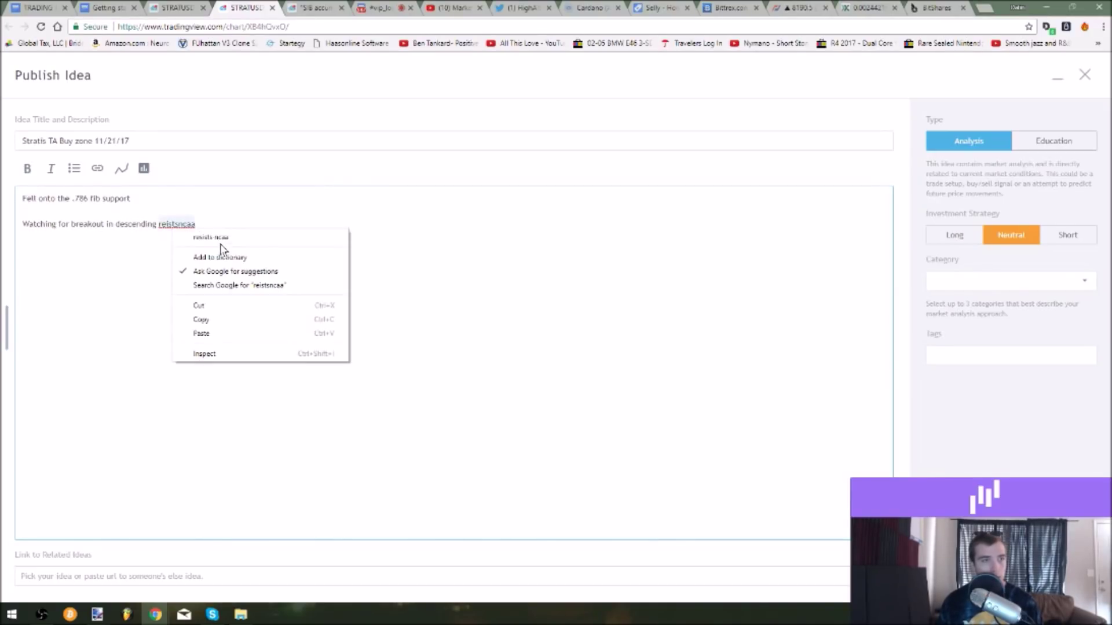
left_click(222, 236)
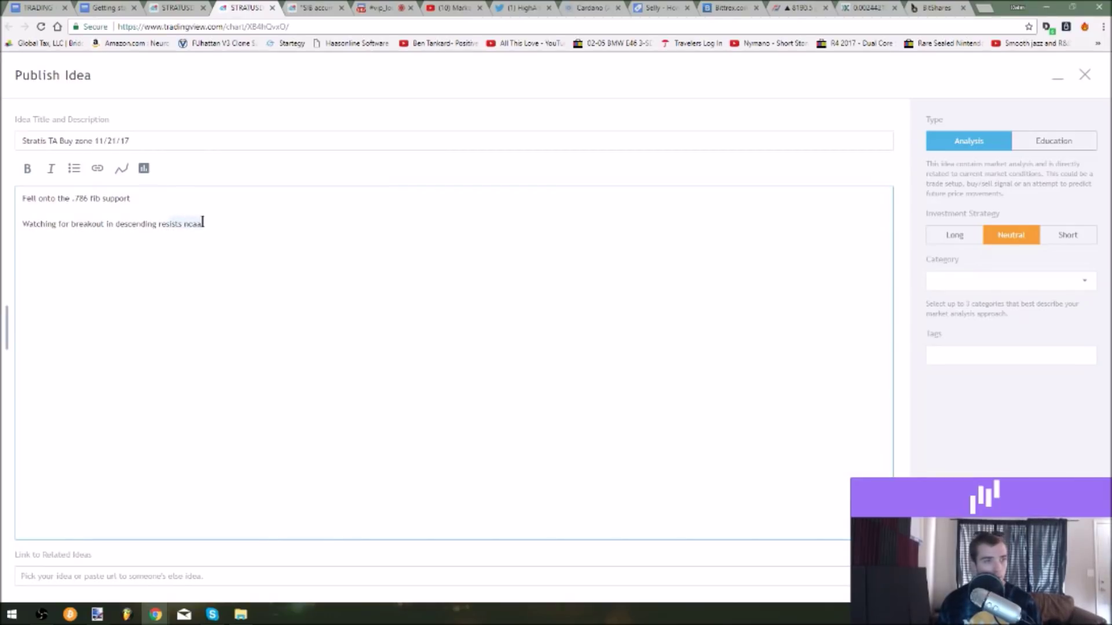
type("stance")
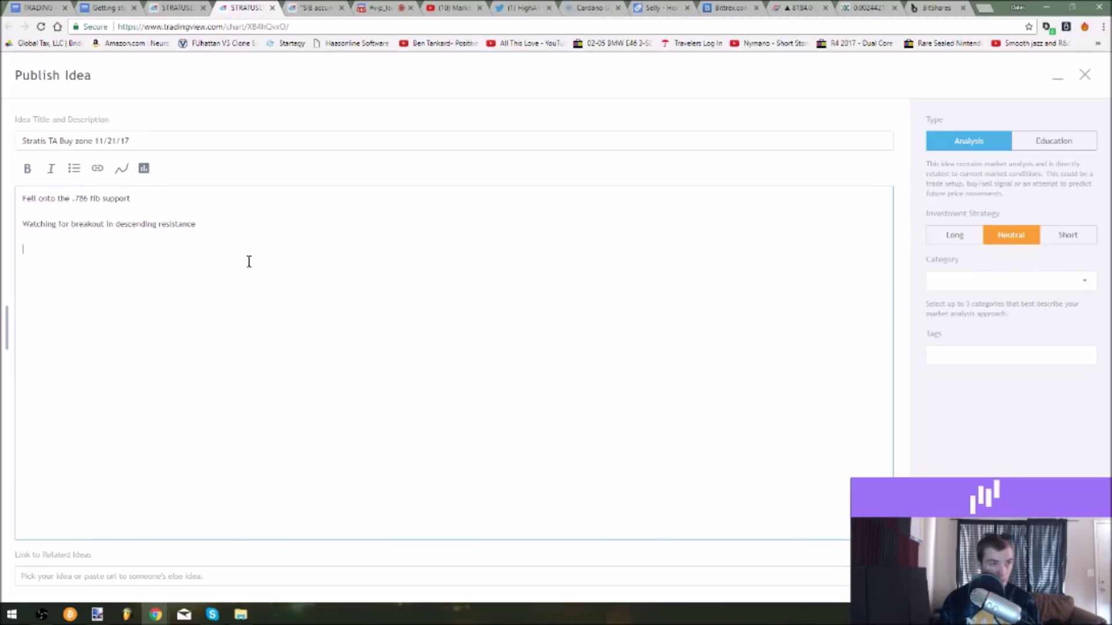
Add a separate final description paragraph reading "Aim to buy in the zone given after breakout"
key("Return")
key("Return")
type("Aim to b")
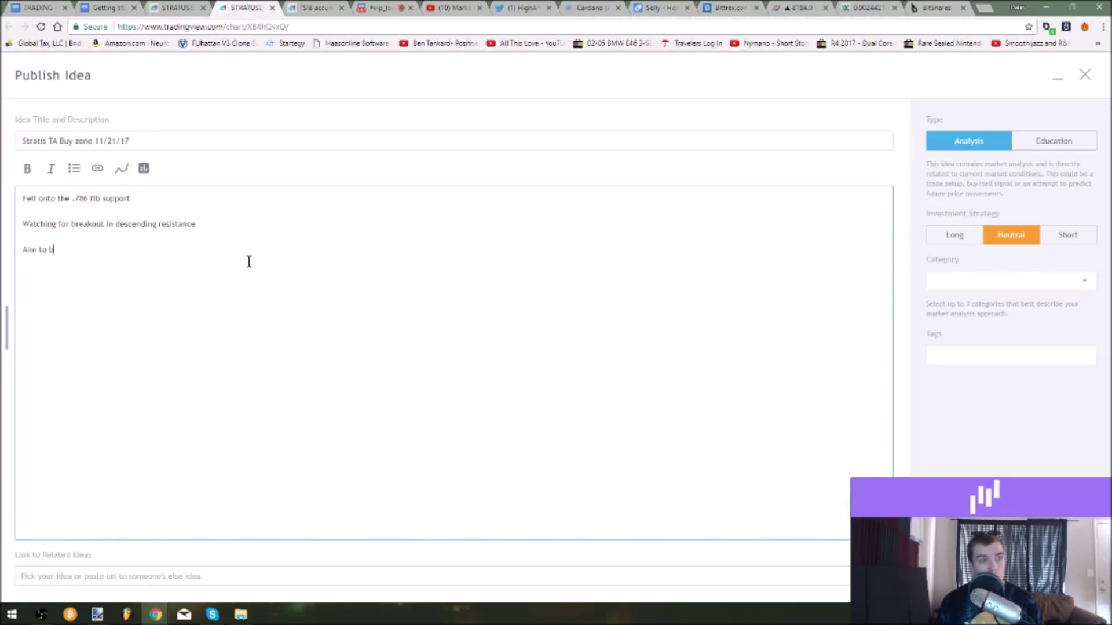
type("uy in the zone gi")
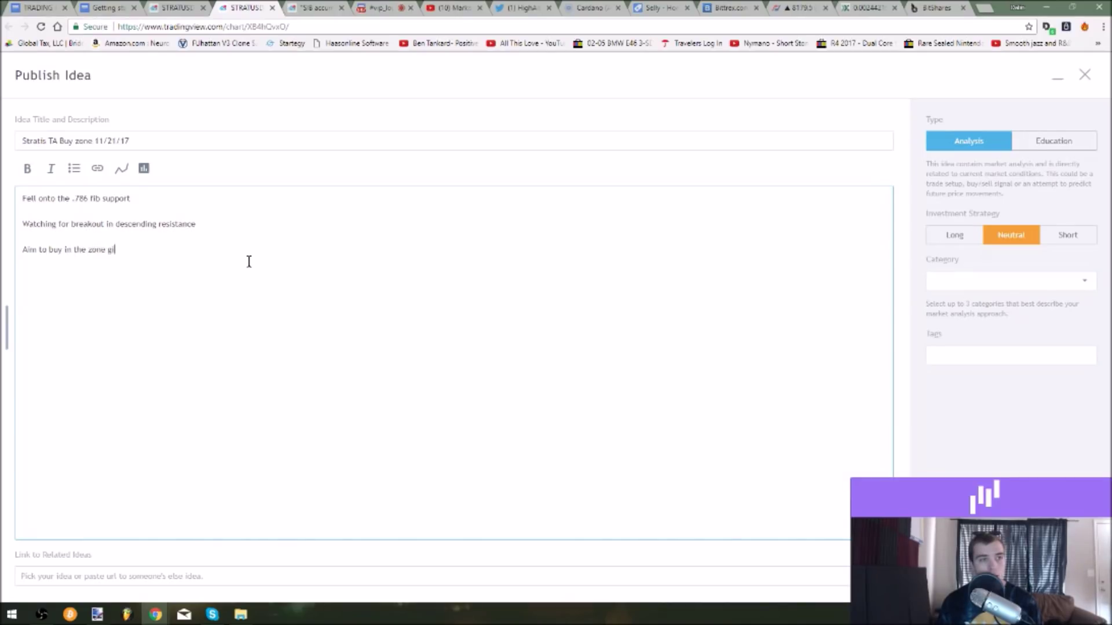
type("ven a")
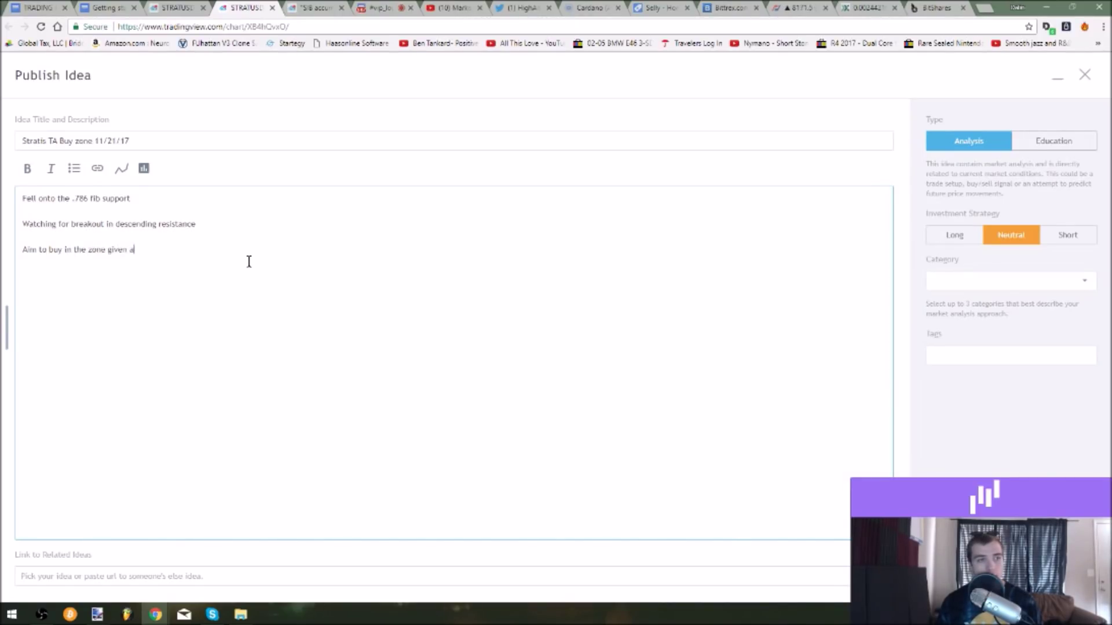
type("fter breakout")
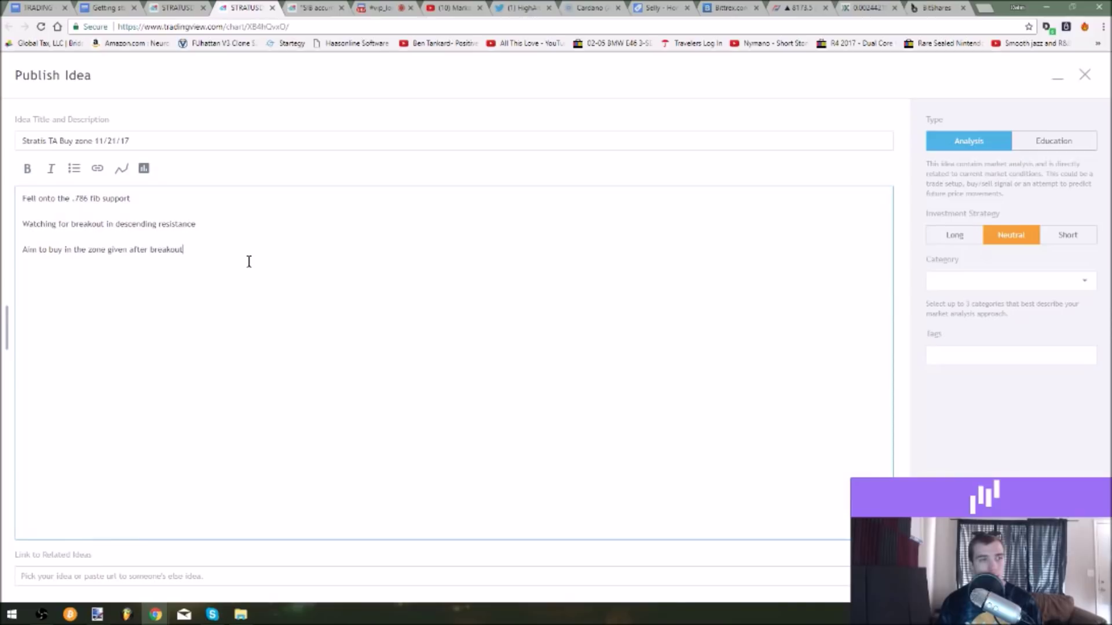
Set the idea's investment strategy to Long and assign the Trend Analysis and Chart Patterns categories
left_click(955, 235)
left_click(955, 290)
left_click(952, 312)
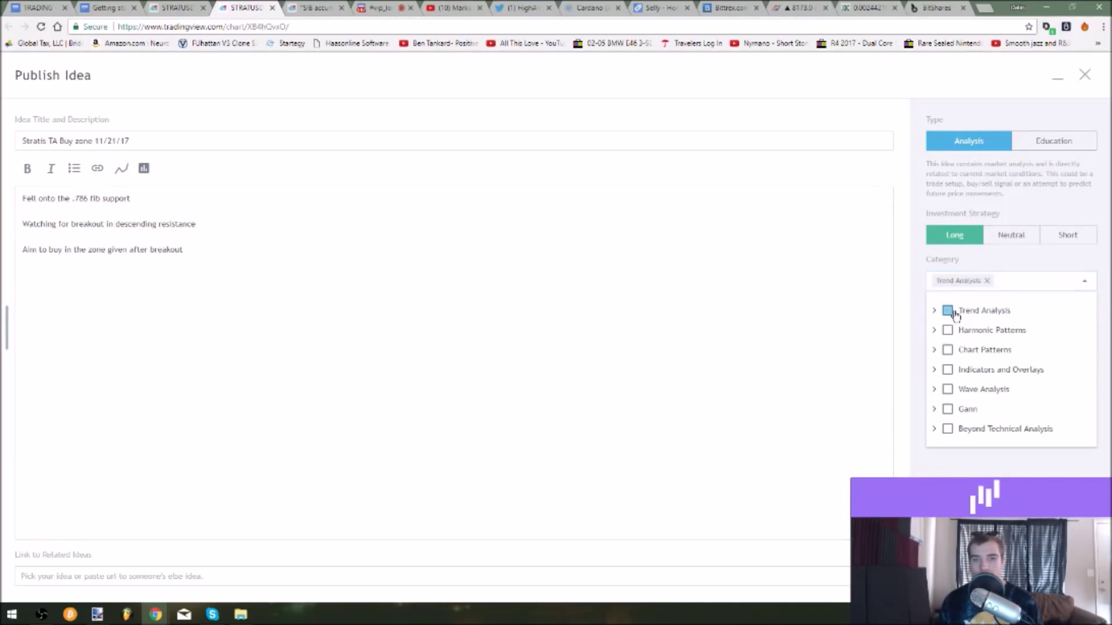
left_click(949, 350)
left_click(687, 307)
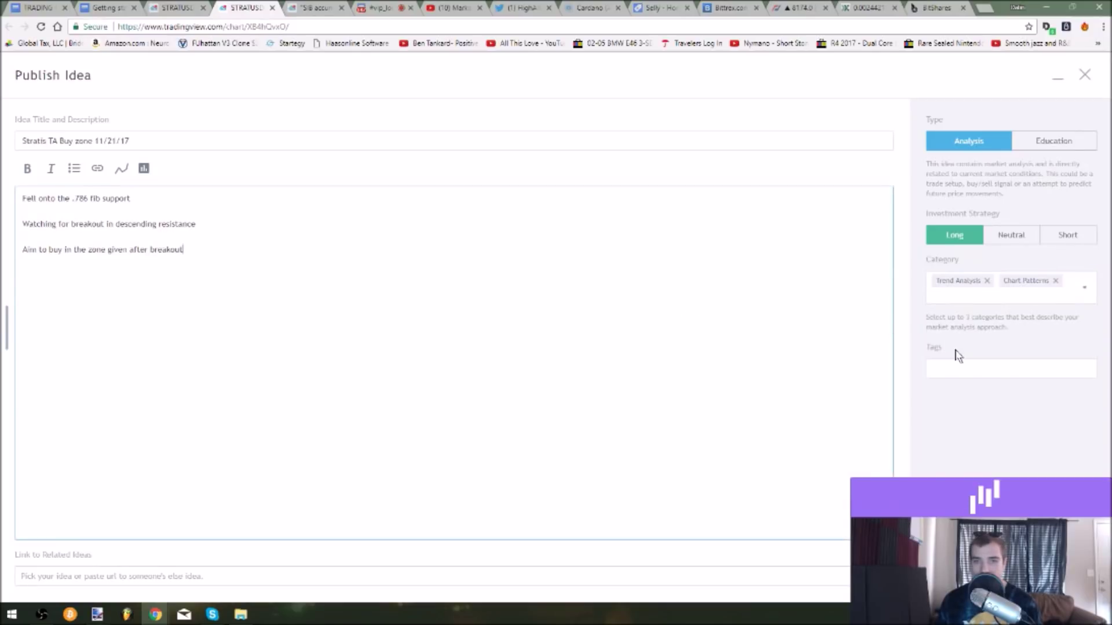
Add the tags "startis", "btc" and "crypto" to the idea
left_click(974, 374)
type("starti")
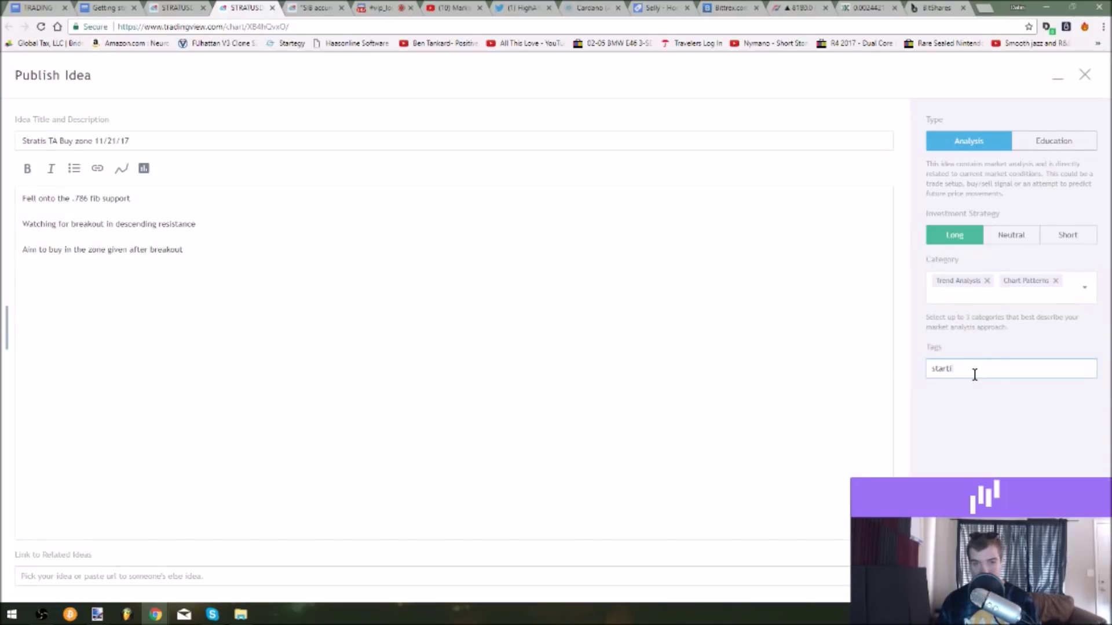
type("s")
key("Return")
type("btc")
key("Return")
type("c")
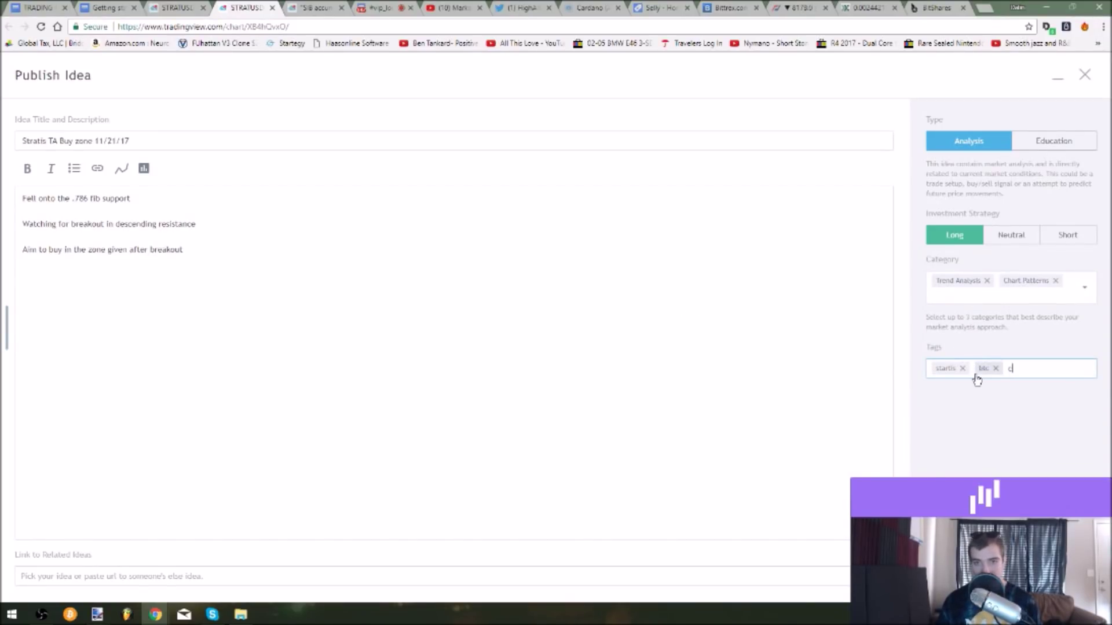
type("rypto")
key("Return")
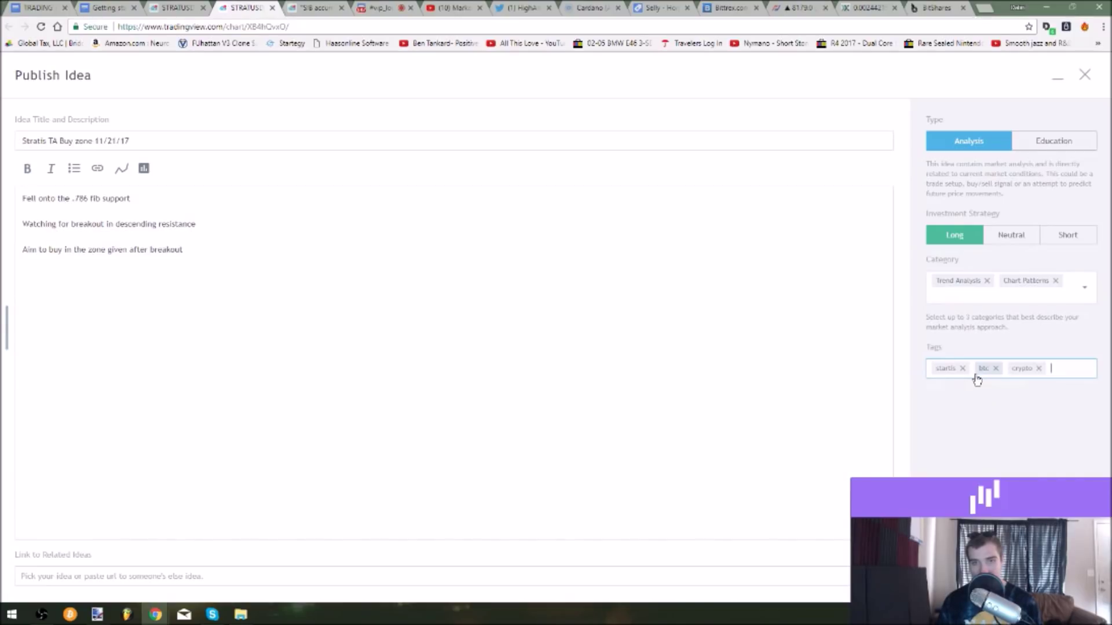
Add a new closing paragraph to the idea description reading "paper trade for youtube video."
left_click(878, 402)
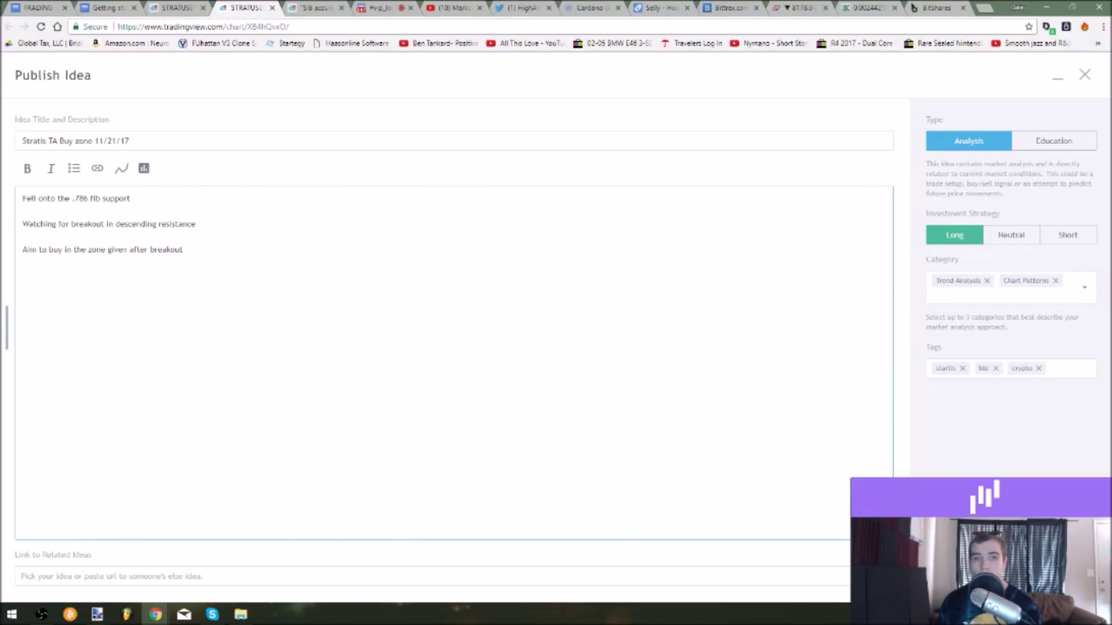
key("Return")
key("Return")
type("pap")
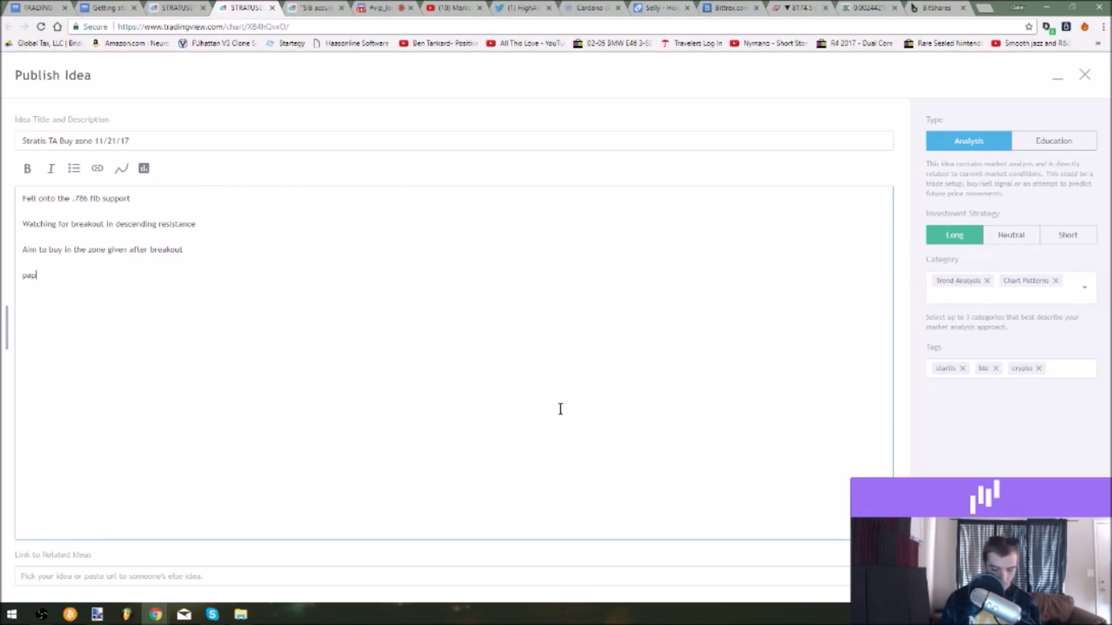
type("er trade for ")
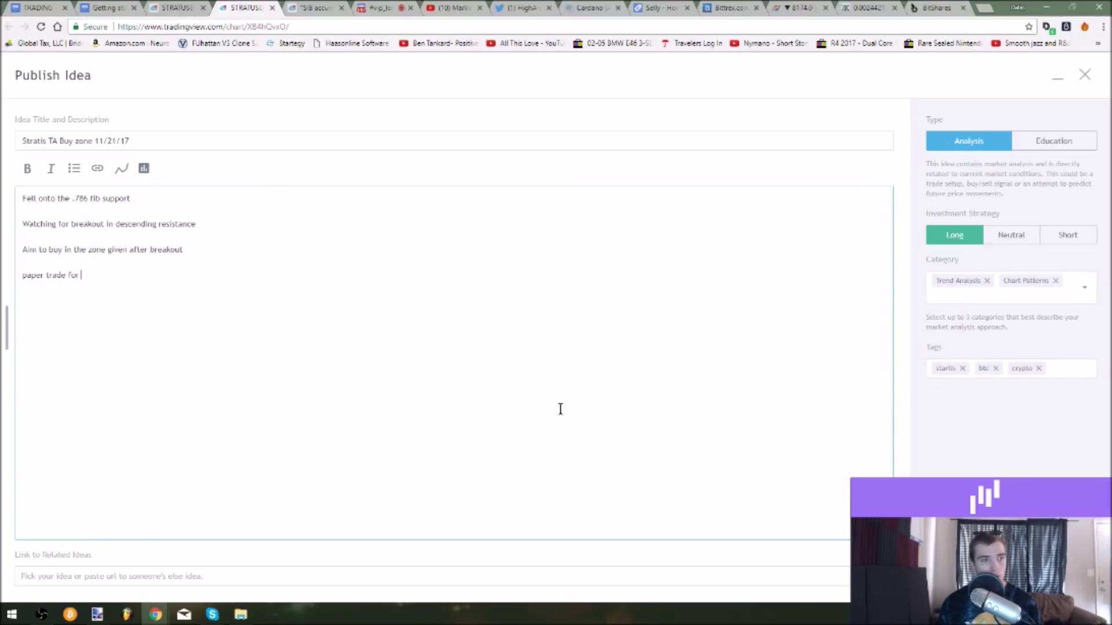
type("youtube")
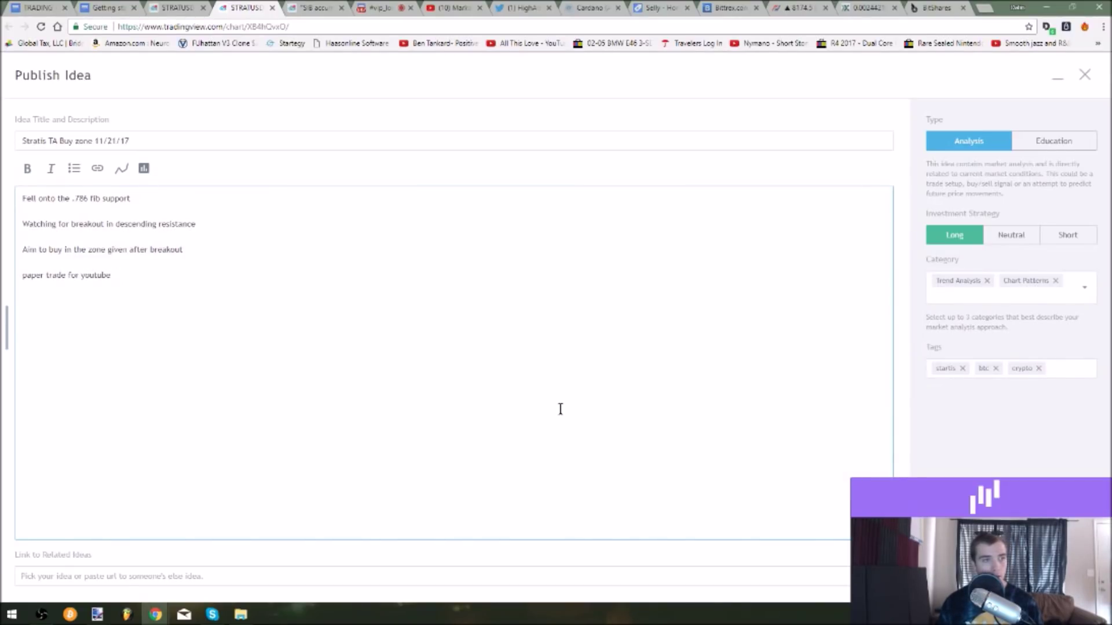
type(" cidvideo.")
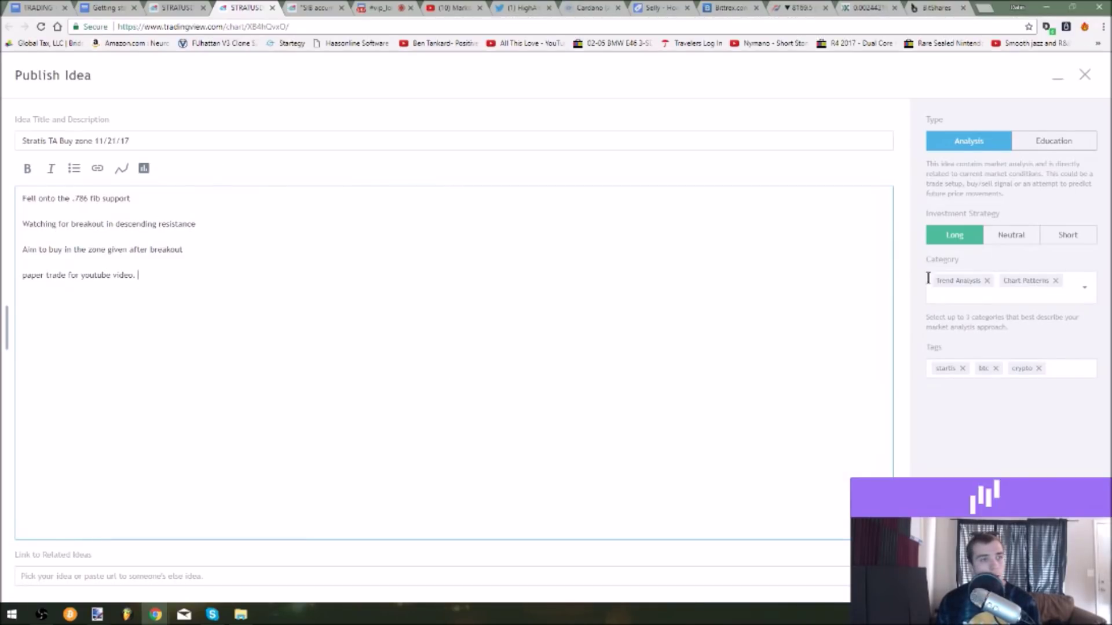
Add the description paragraph "(NOT TAKING TRADE JUST PAPER TRADE AS EXAMPLE FOR YOUTUBE)" below the paper trade line
key("Return")
type("(NOT")
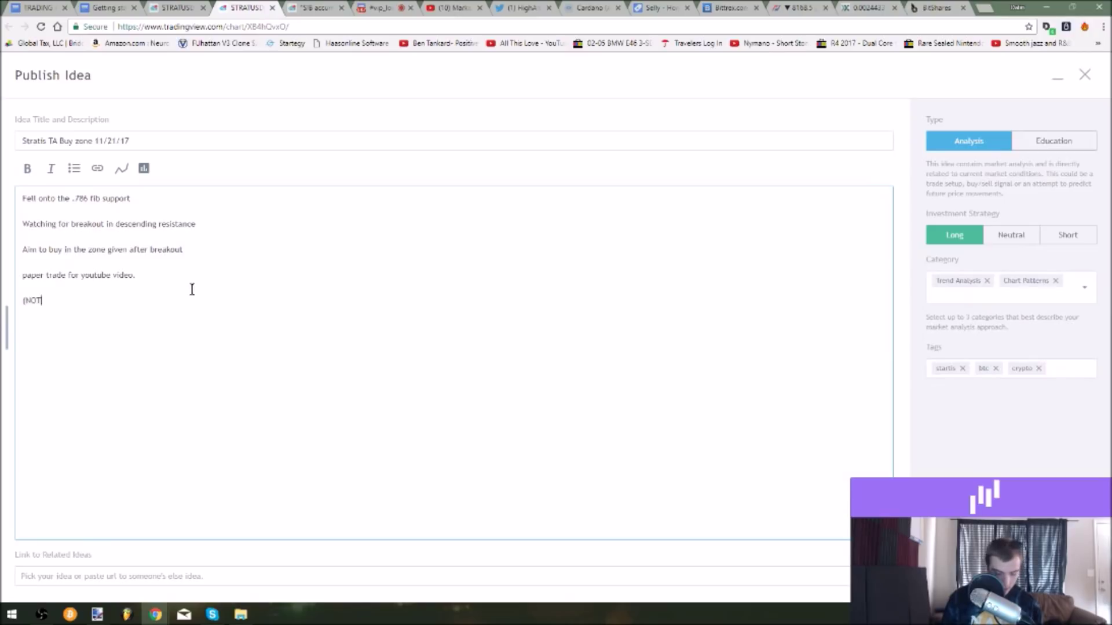
type(" TAKING ")
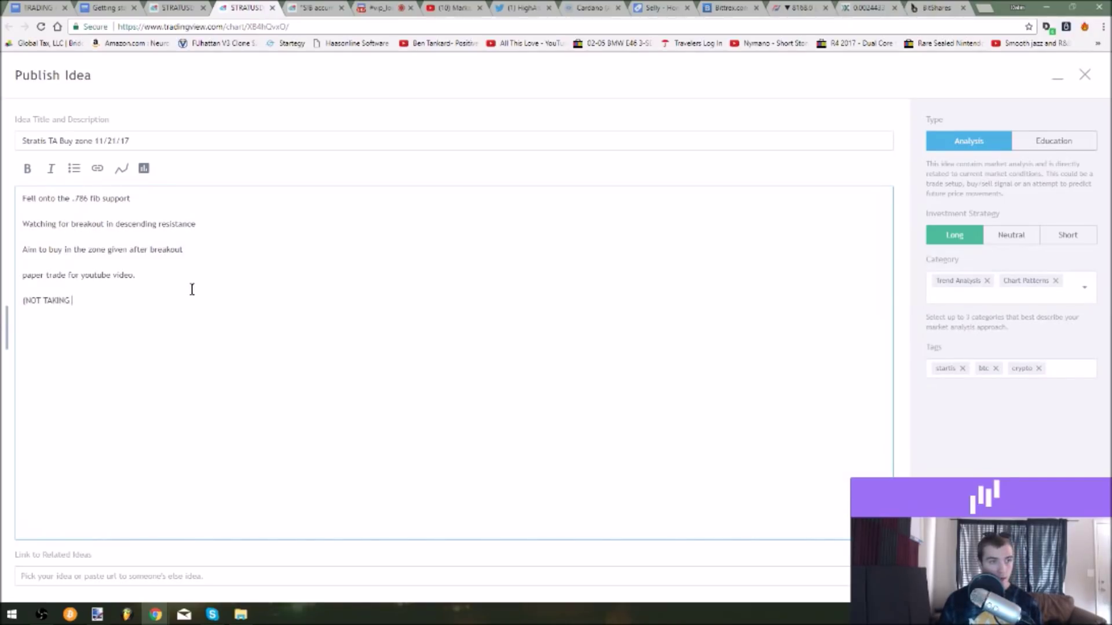
type("TRADE JUST PAP")
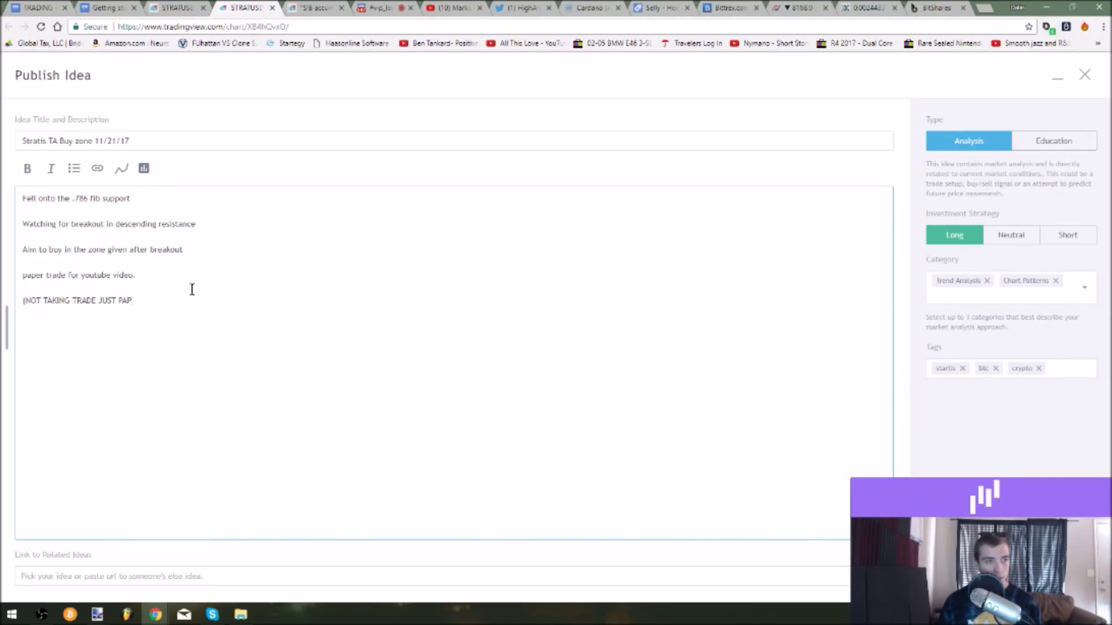
type("PER TRADE AS EX")
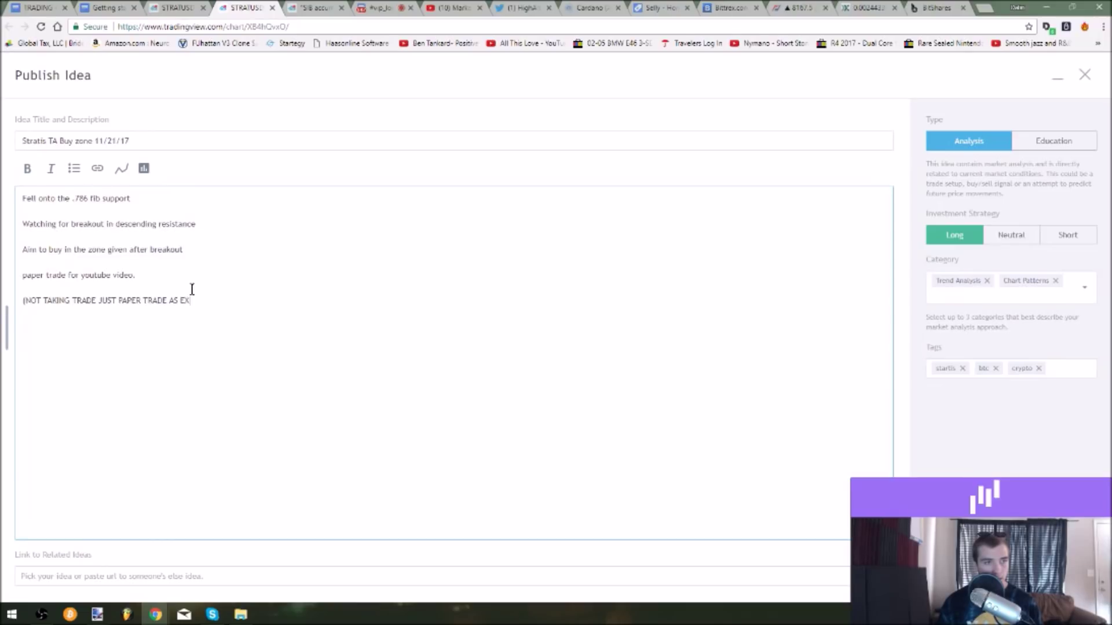
type("AMPLE FOR YOUTUBE)")
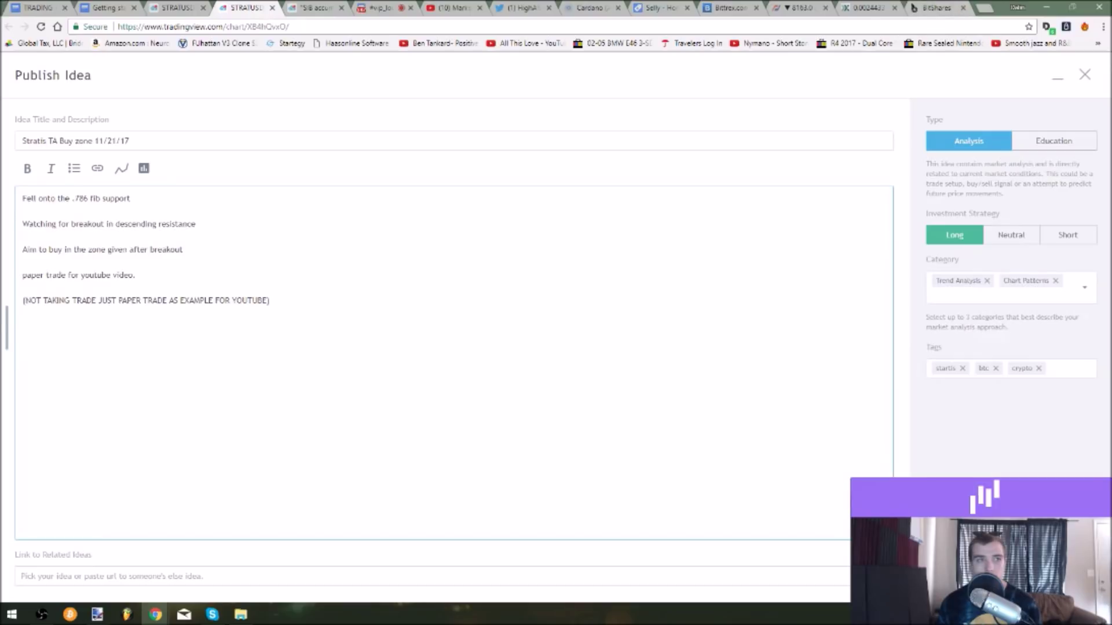
Reposition the browser window to reach the end of the publish form, publish the Stratis idea publicly, and restore the window to full size
left_click(1072, 7)
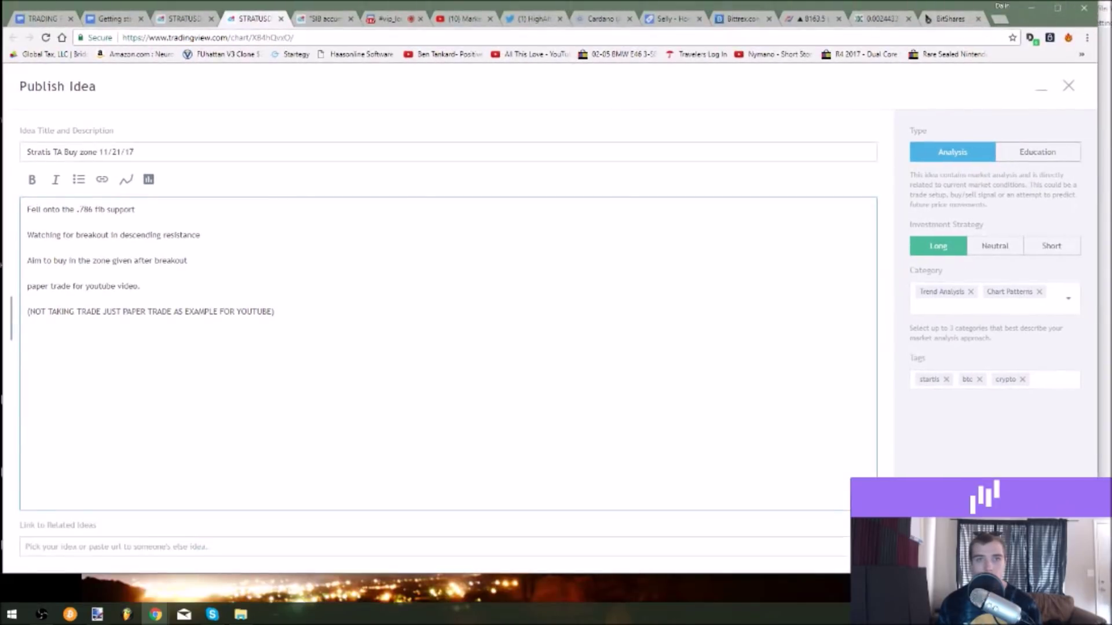
left_click_drag(937, 5, 498, 2)
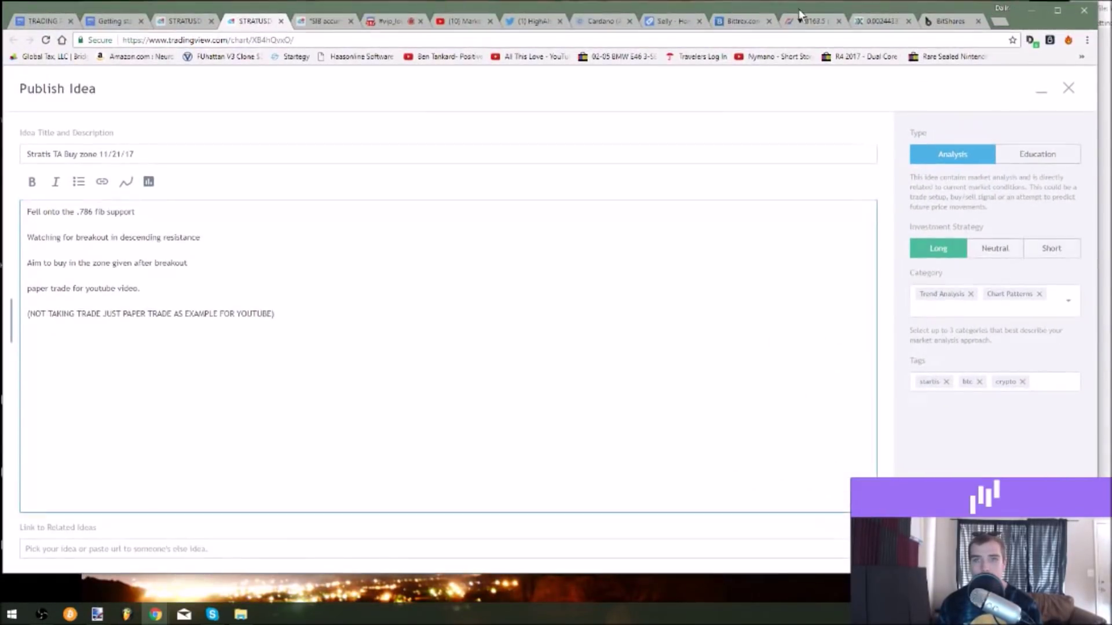
left_click_drag(799, 12, 548, 5)
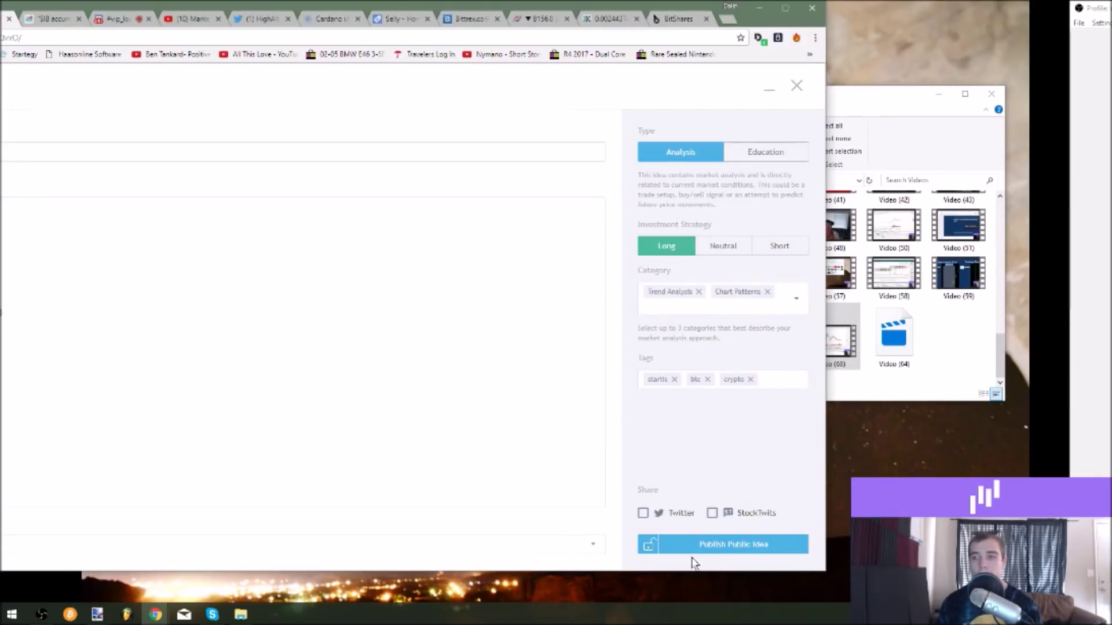
left_click_drag(576, 5, 842, 24)
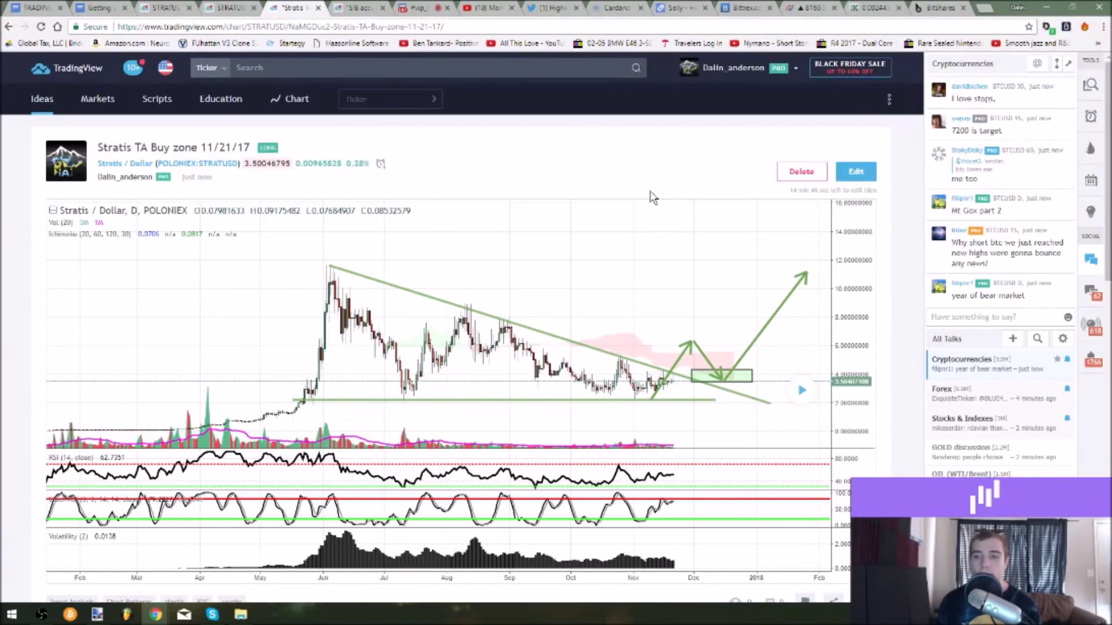
Review the published Stratis idea page, checking its chart, tags and full description
scroll(642, 203, "down", 4)
scroll(612, 220, "down", 6)
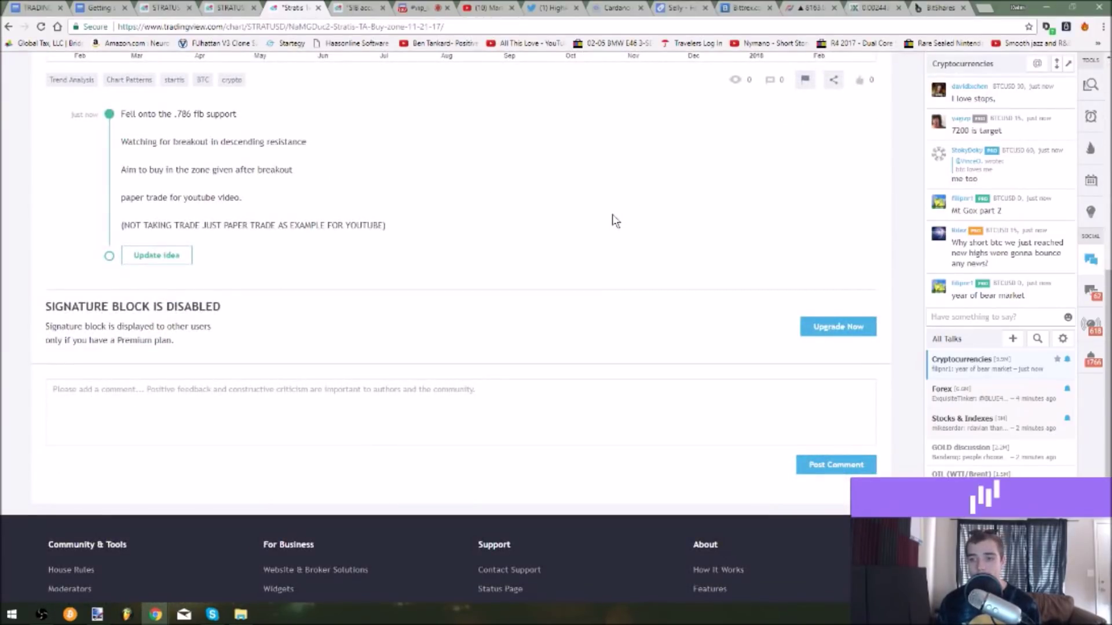
scroll(602, 227, "up", 3)
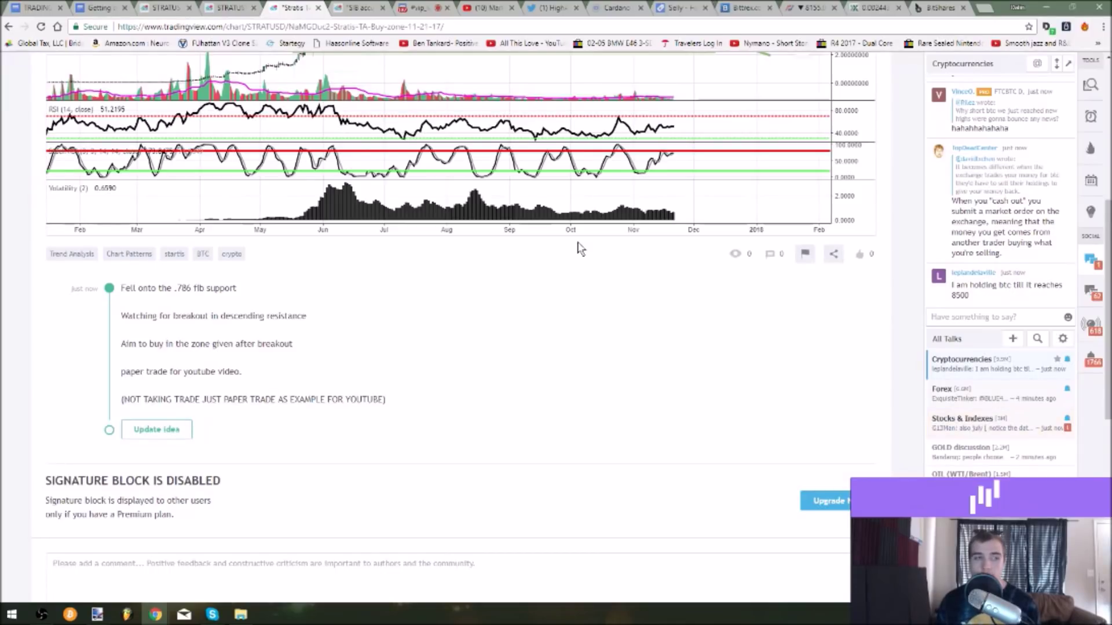
scroll(580, 247, "up", 6)
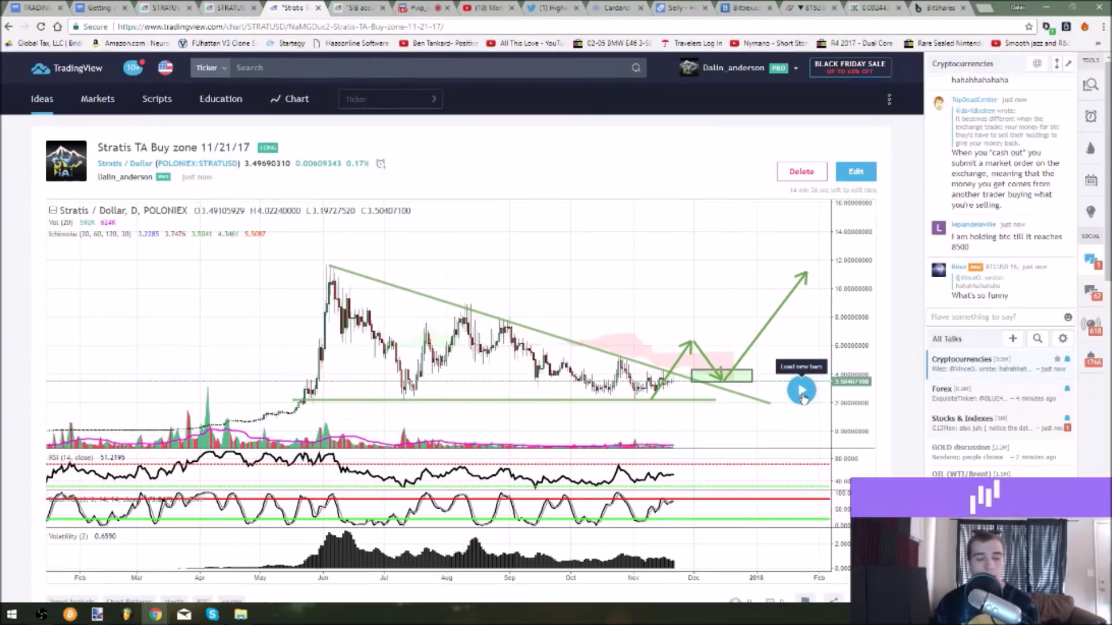
scroll(685, 380, "down", 3)
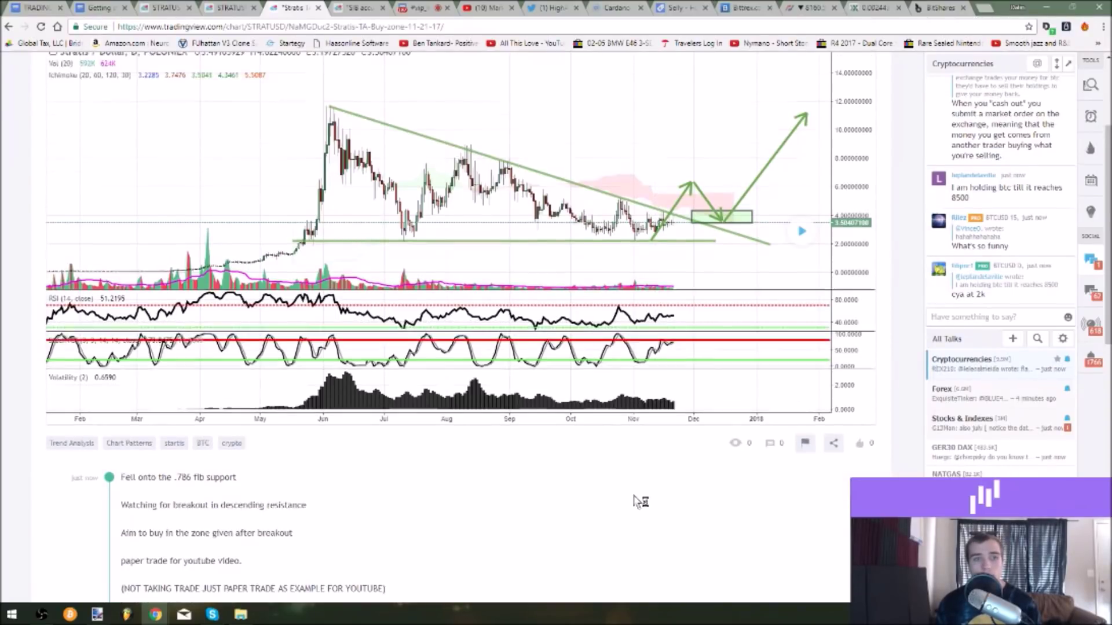
scroll(631, 495, "up", 3)
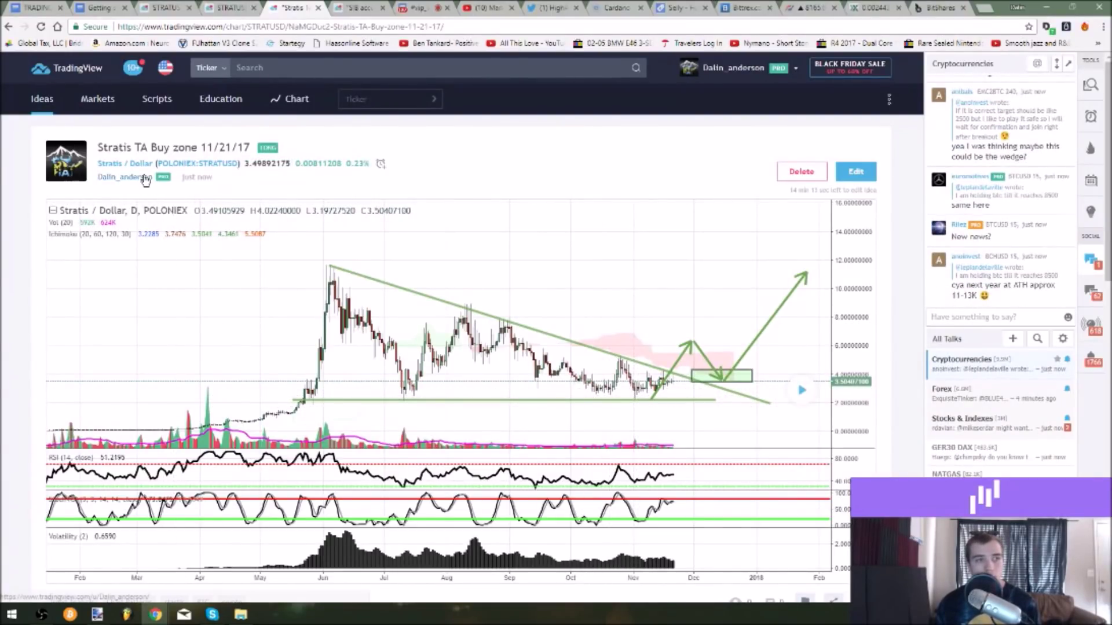
Open the idea author's profile and, from the published ideas there, open "Zcoin XZC to 30$"
mouse_move(146, 180)
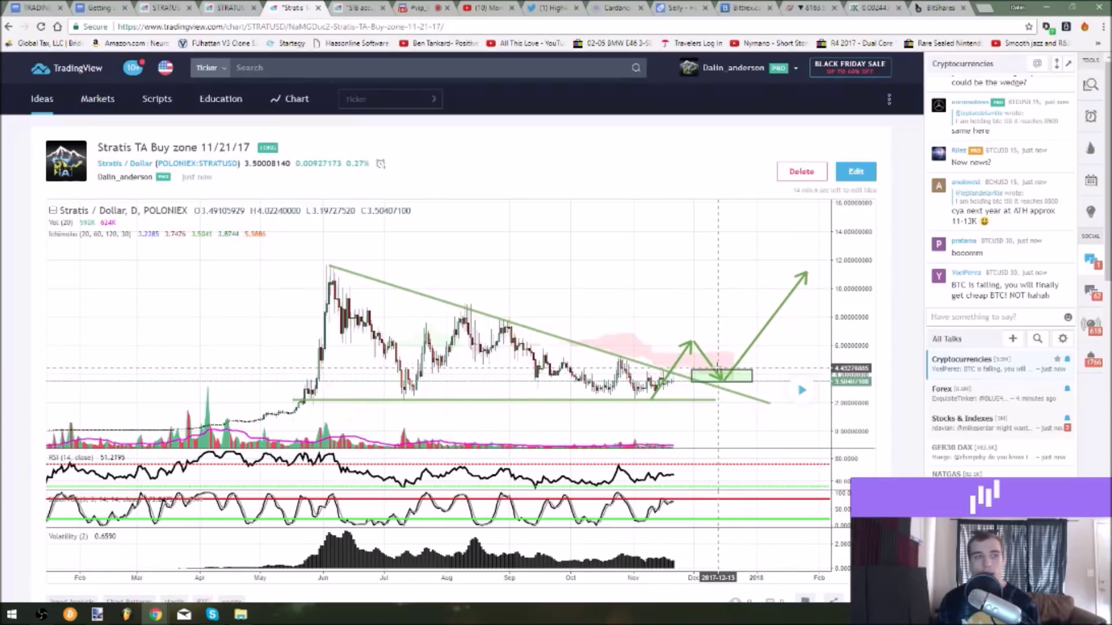
left_click(121, 177)
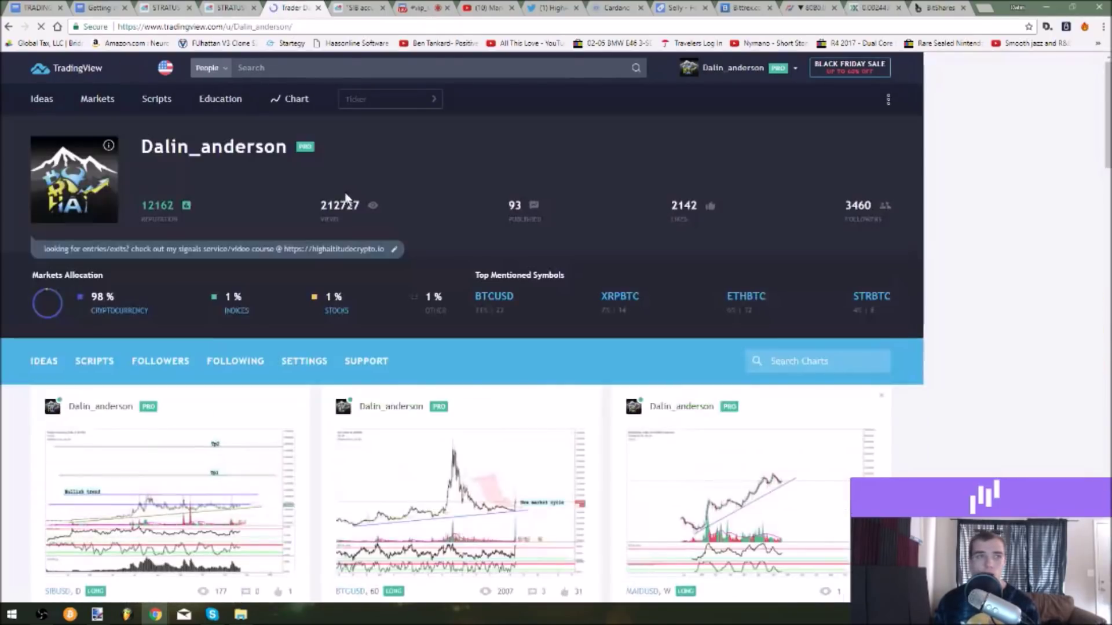
scroll(551, 355, "down", 12)
scroll(554, 359, "down", 10)
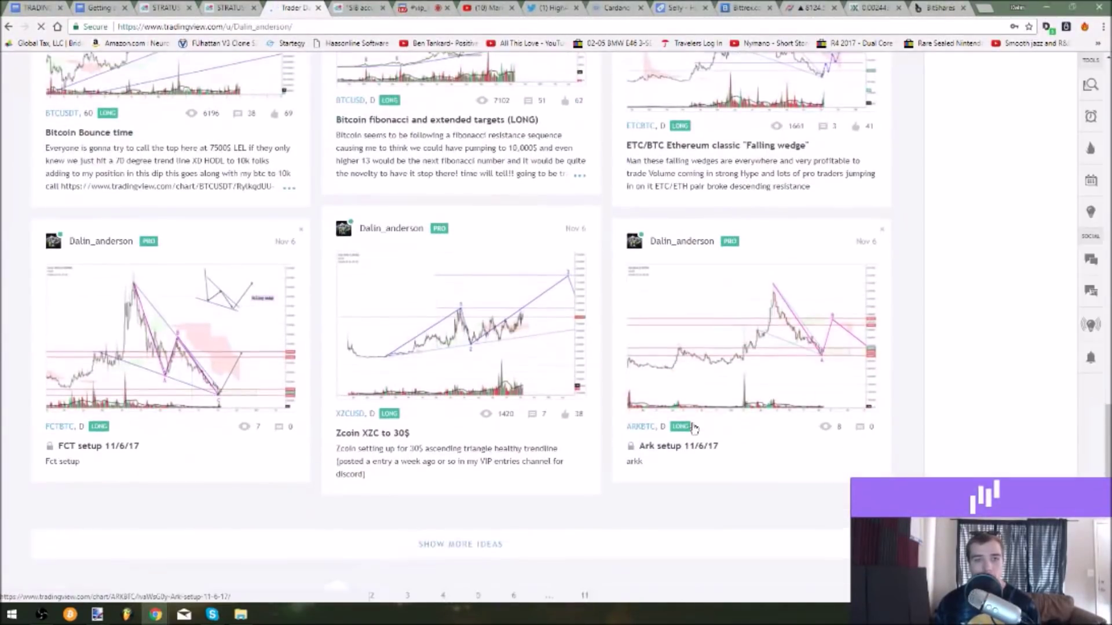
scroll(441, 402, "down", 2)
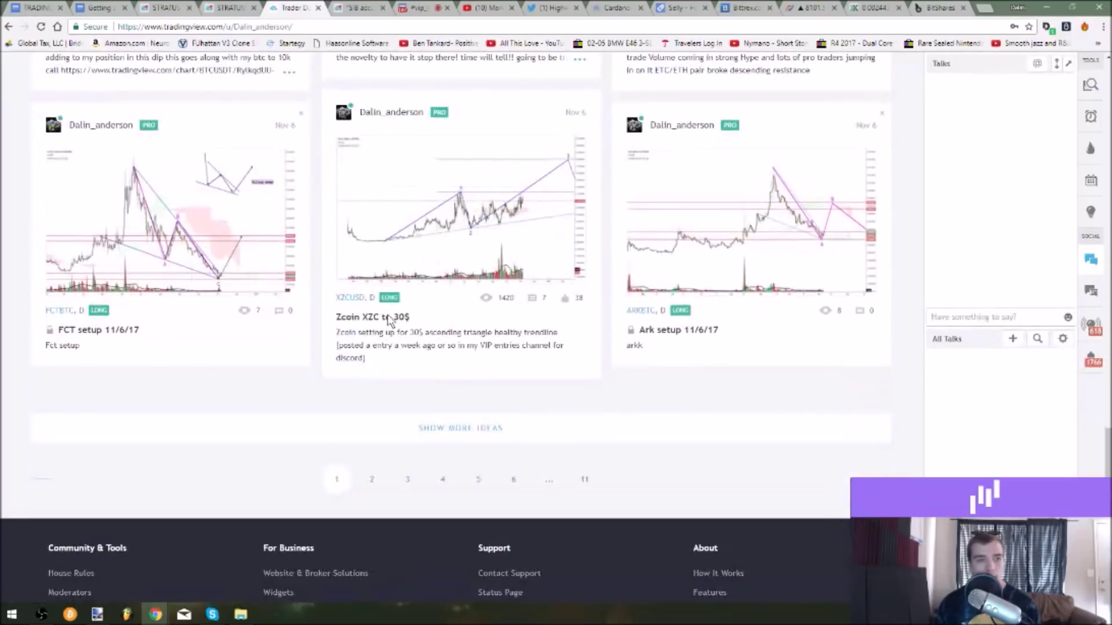
left_click(391, 322)
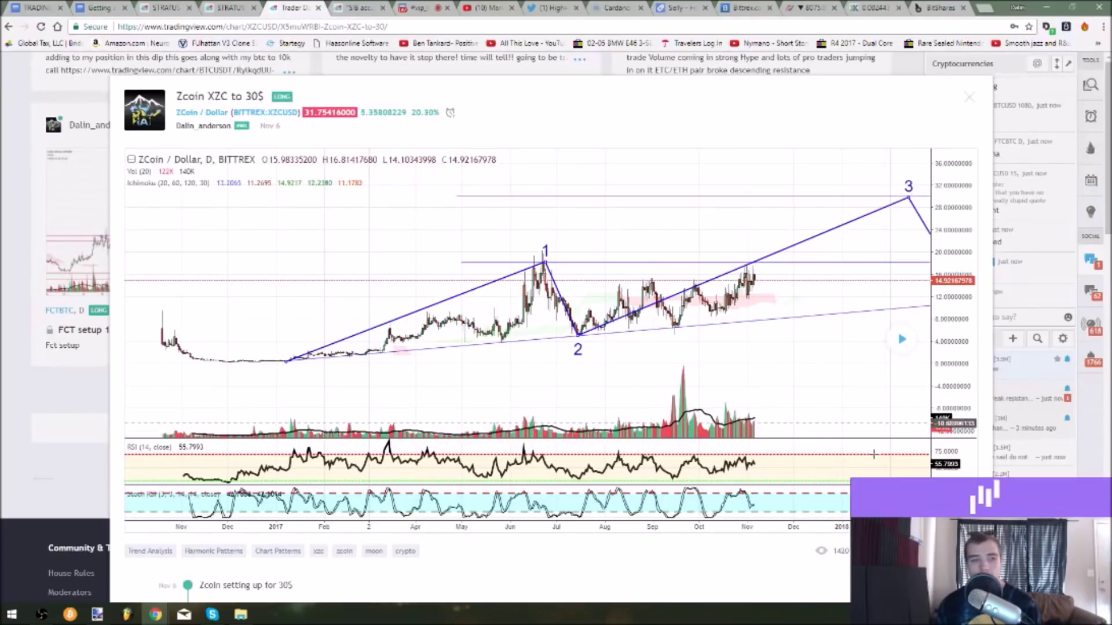
Read through the Zcoin idea's chart, description and the trade-closed update posted beneath it
scroll(738, 547, "down", 3)
scroll(738, 547, "down", 1)
scroll(751, 364, "up", 4)
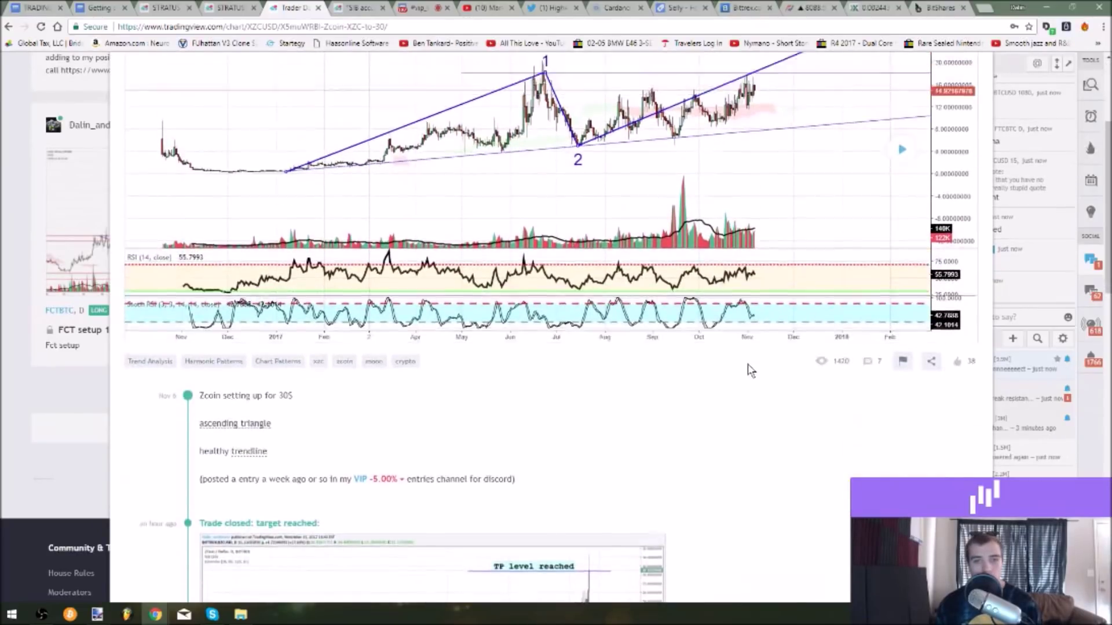
scroll(432, 248, "down", 6)
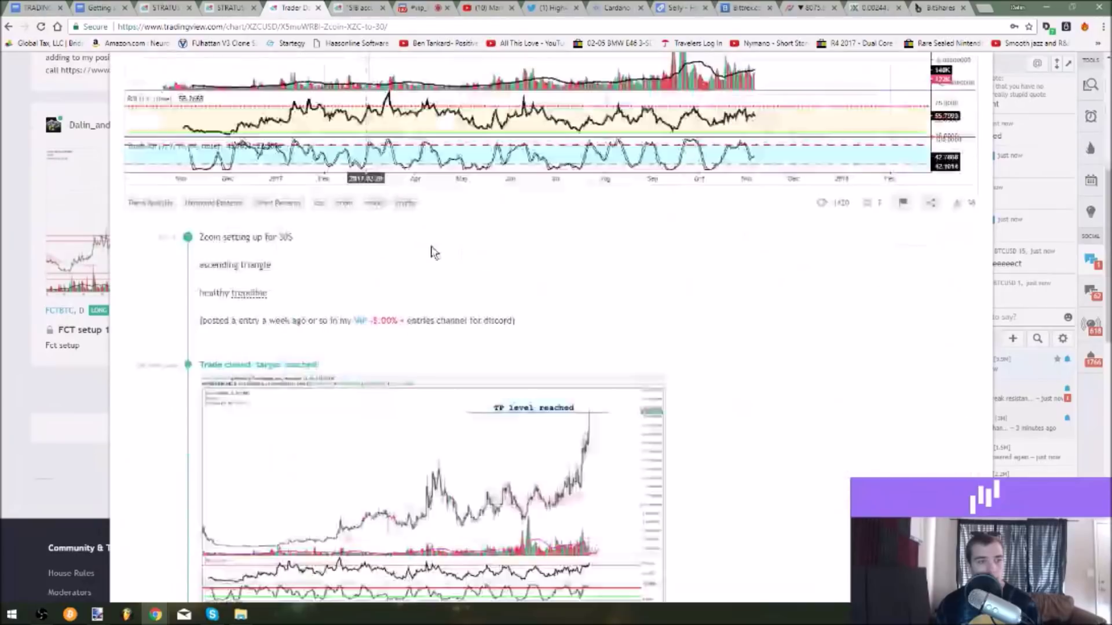
scroll(357, 199, "down", 4)
scroll(356, 200, "up", 4)
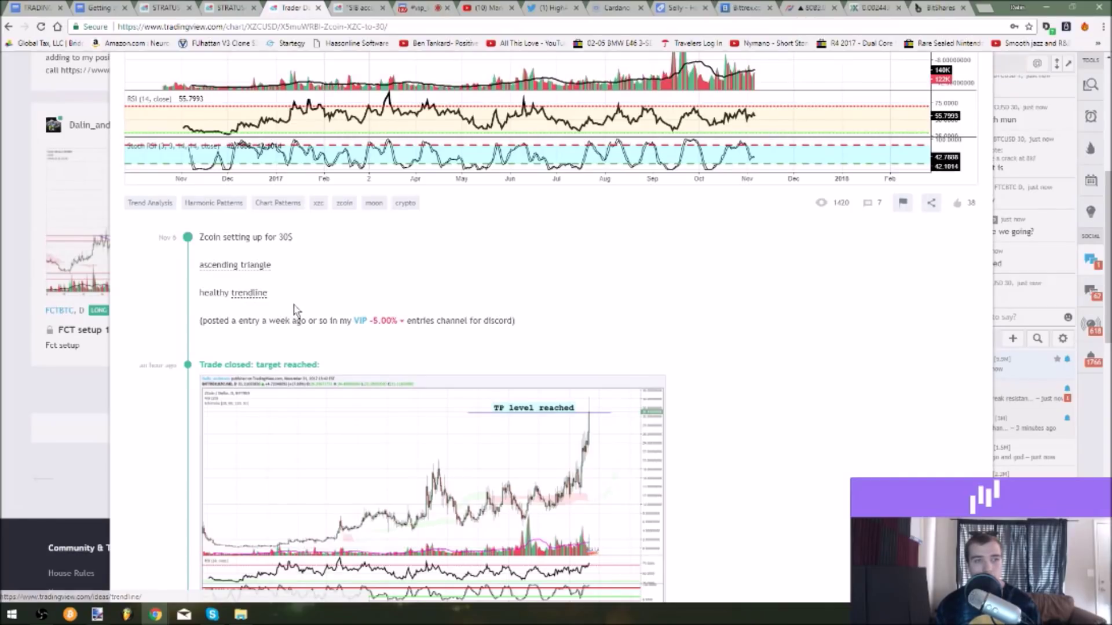
scroll(297, 312, "down", 2)
scroll(789, 266, "up", 7)
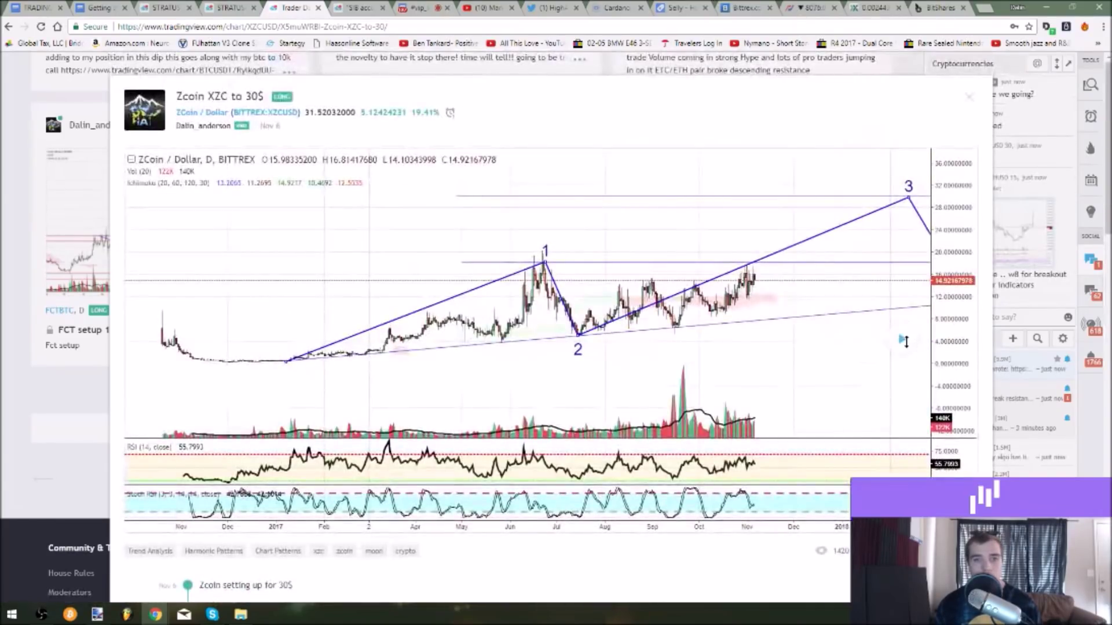
Load the new bars on the Zcoin idea's chart and examine the price action since publication against the projected wave
left_click(902, 340)
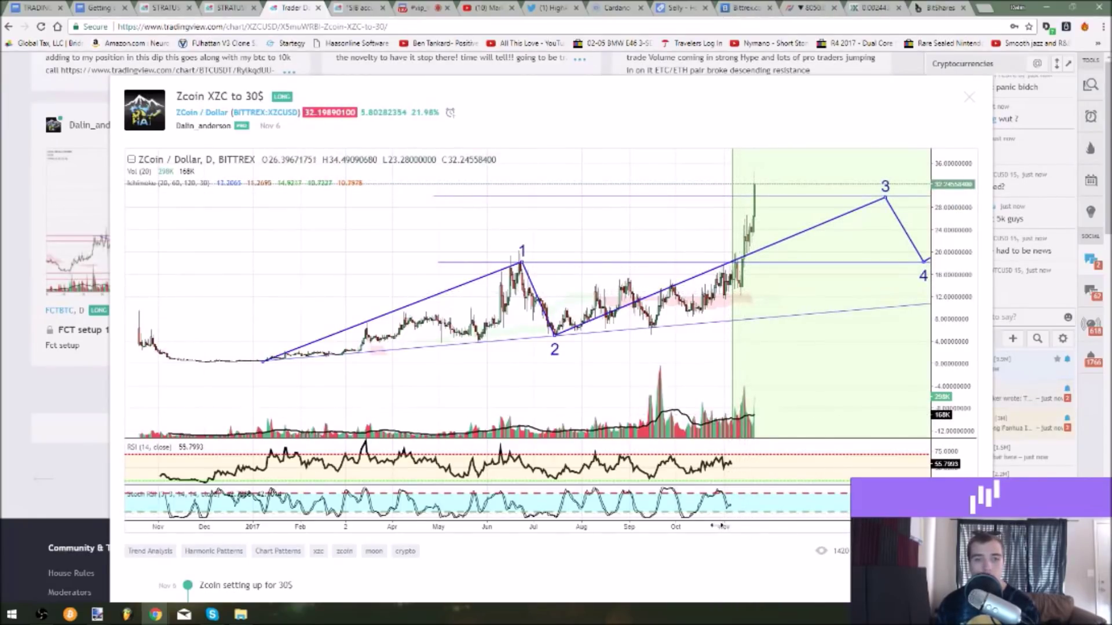
scroll(721, 525, "up", 3)
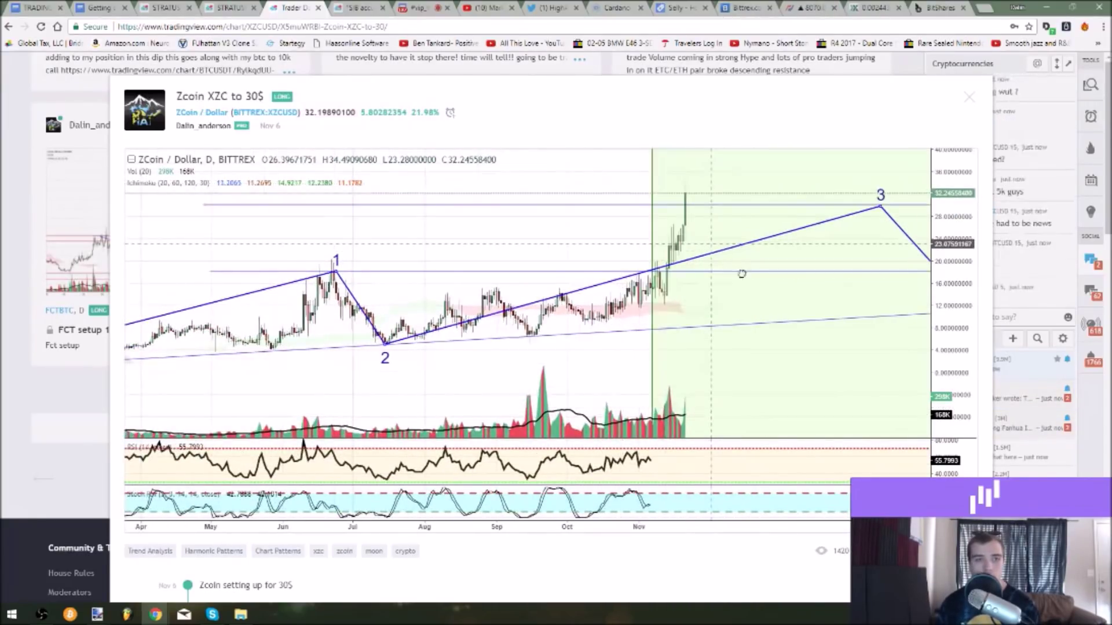
scroll(818, 292, "down", 2)
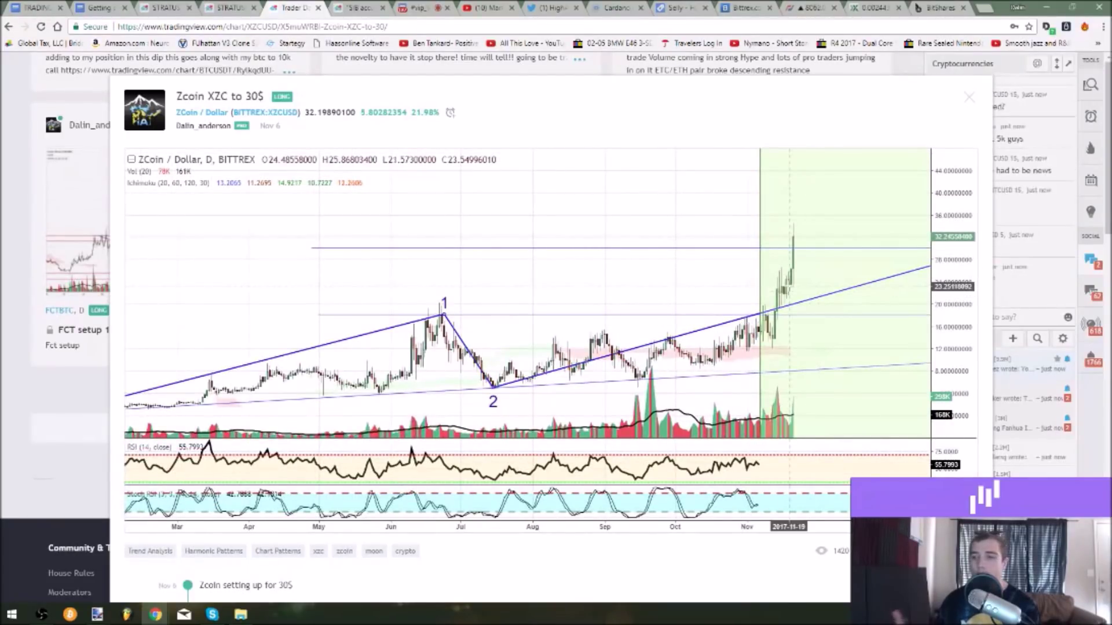
left_click_drag(702, 255, 684, 212)
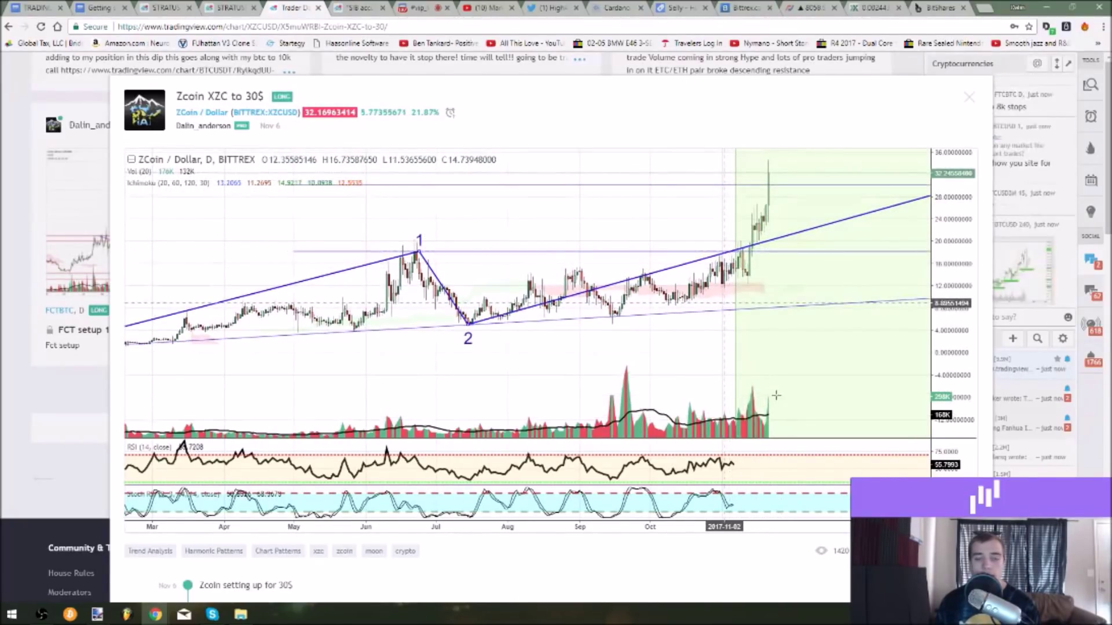
Open the idea update form beneath the Zcoin idea's trade-closed entry
scroll(280, 258, "down", 5)
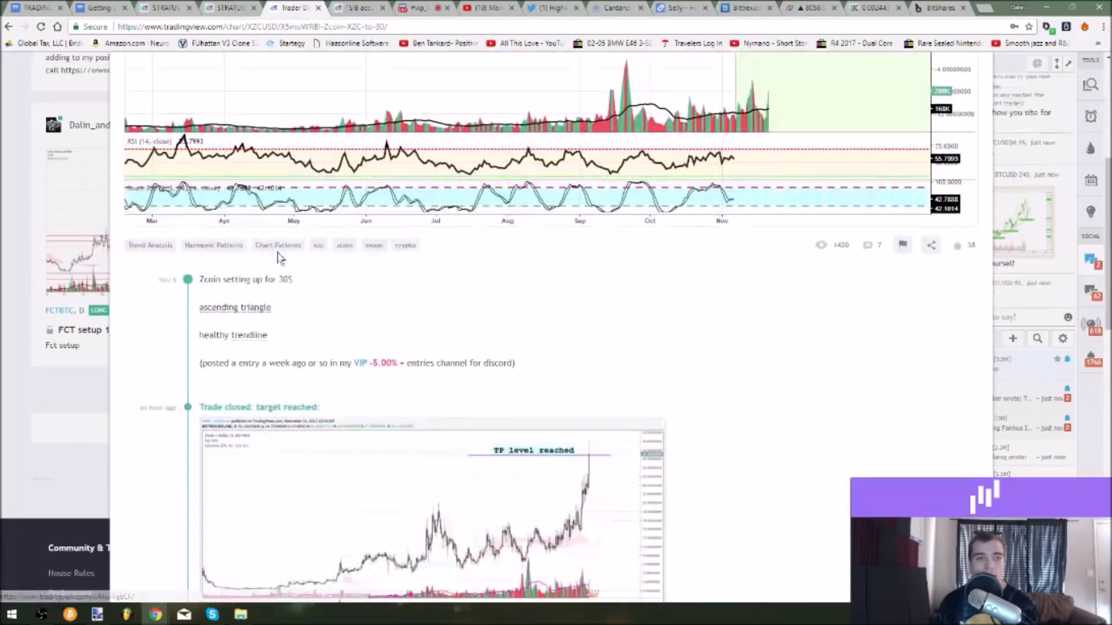
scroll(280, 257, "down", 5)
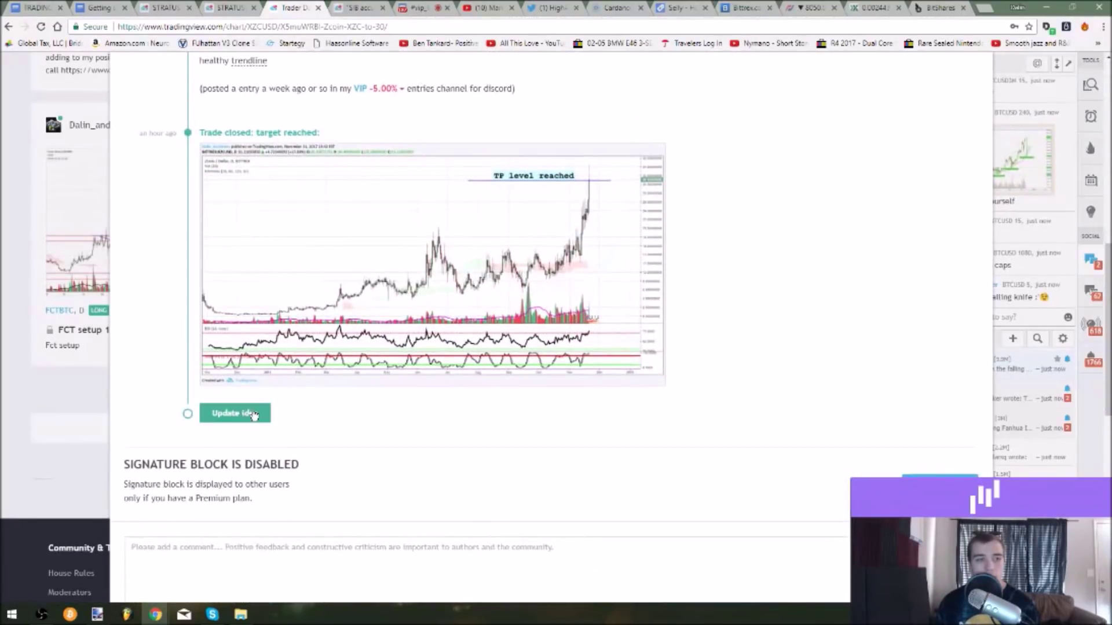
left_click(253, 414)
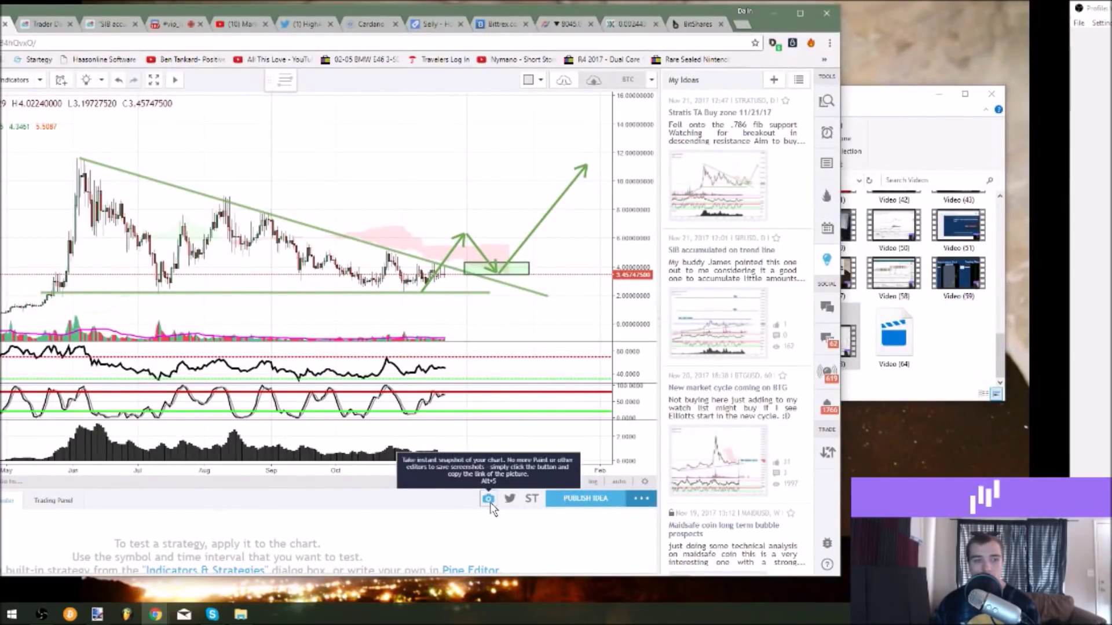
Take a snapshot of the annotated Stratis / Dollar chart and copy its image link
left_click(488, 499)
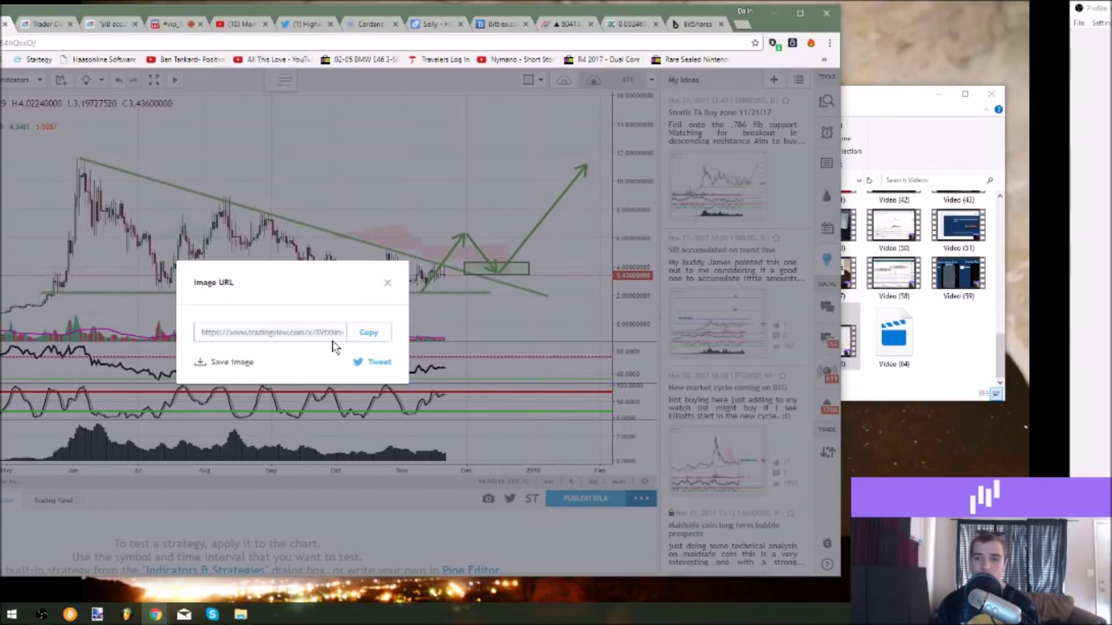
left_click(368, 333)
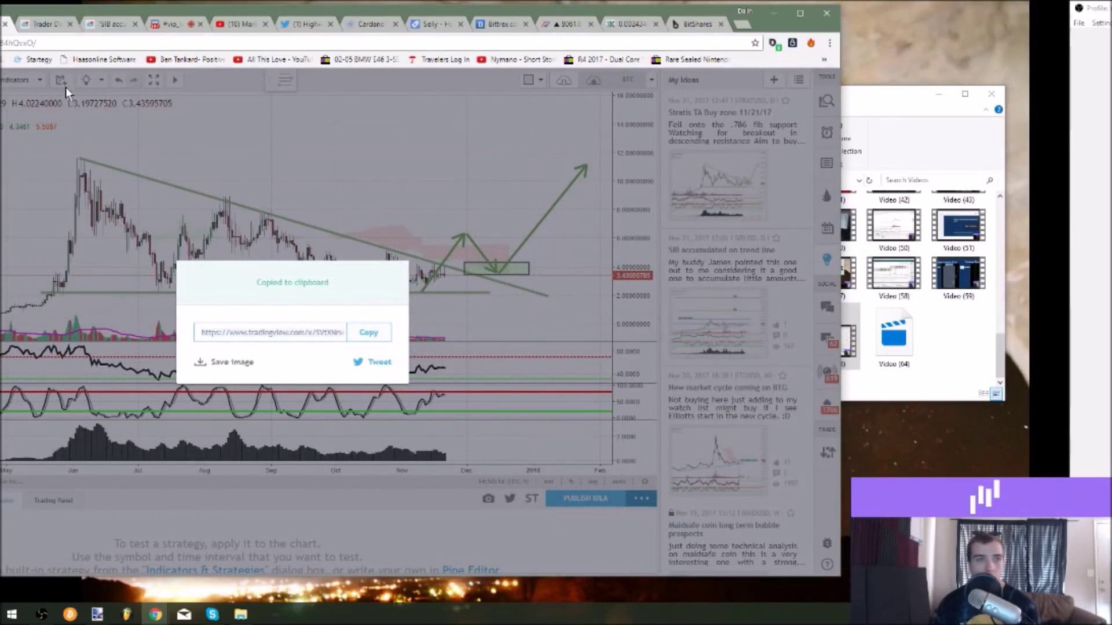
Return to the published "SIB accumulated on trend line" idea and examine its chart, description and update option
left_click(93, 19)
left_click(52, 26)
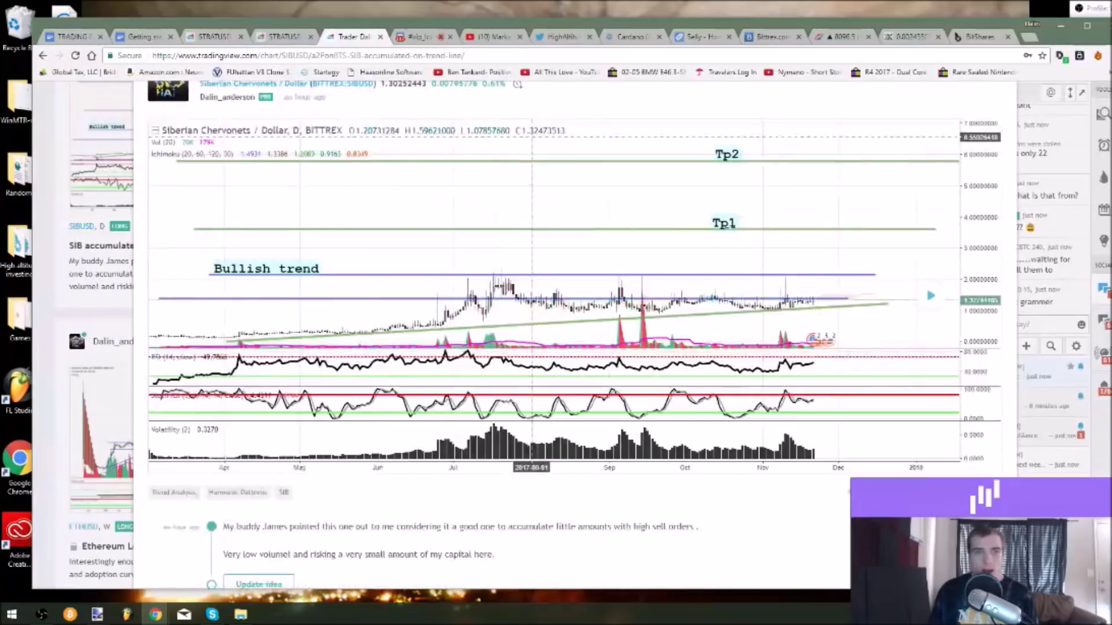
scroll(277, 283, "down", 5)
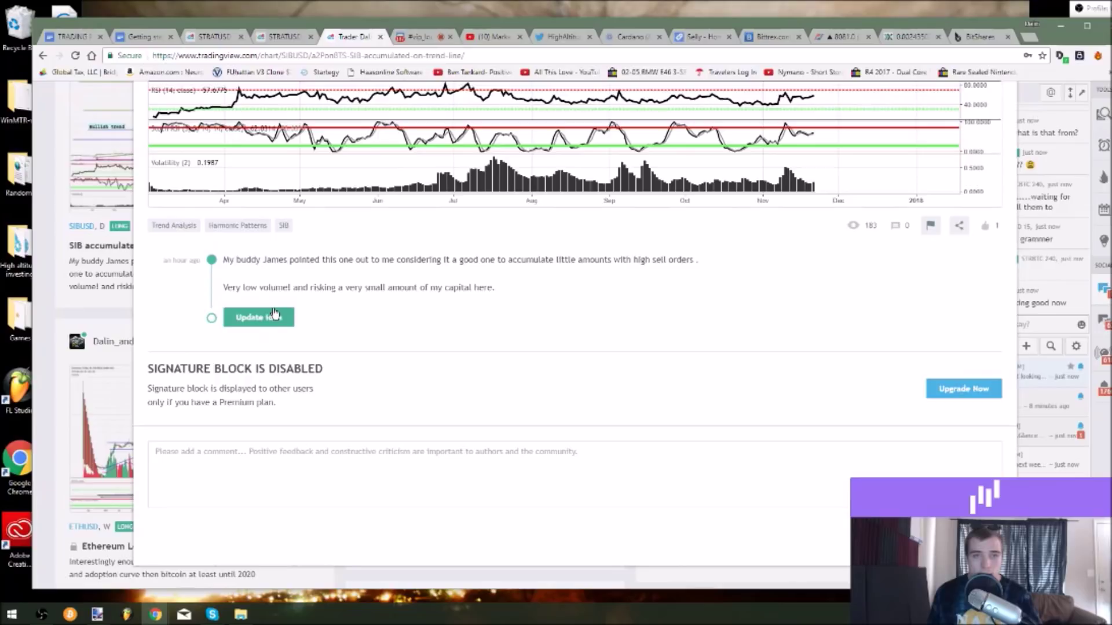
Close the SIB idea and look through the published ideas on the author's profile
left_click(112, 308)
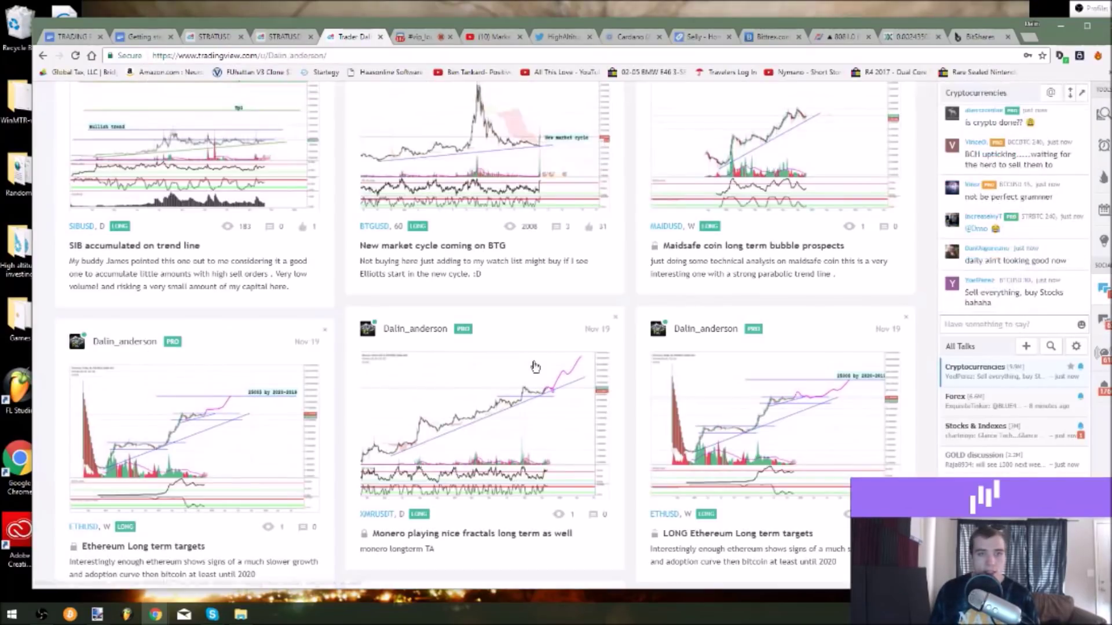
scroll(533, 367, "up", 5)
scroll(533, 366, "up", 3)
scroll(533, 366, "down", 5)
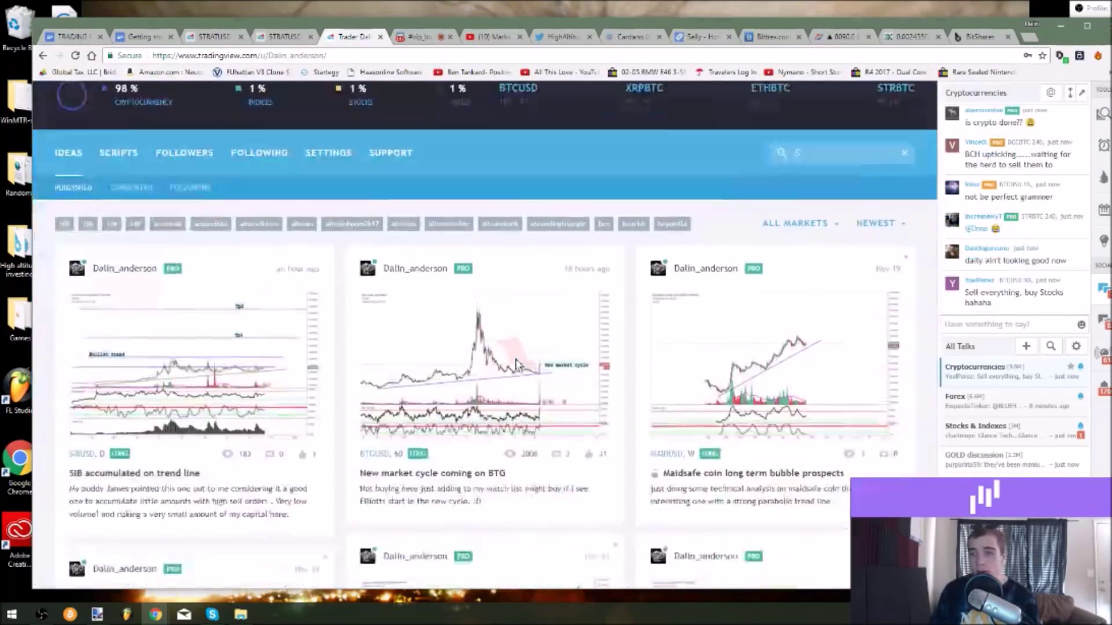
scroll(480, 350, "down", 8)
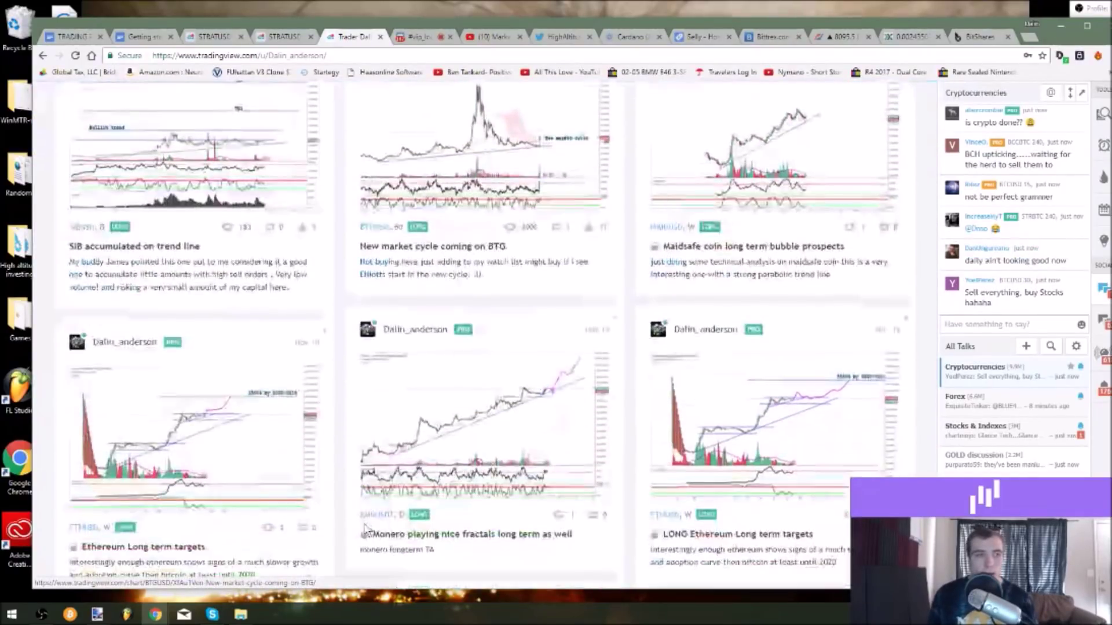
Switch to the open Stratis / Dollar (STRATUSD) symbol overview page
left_click(214, 37)
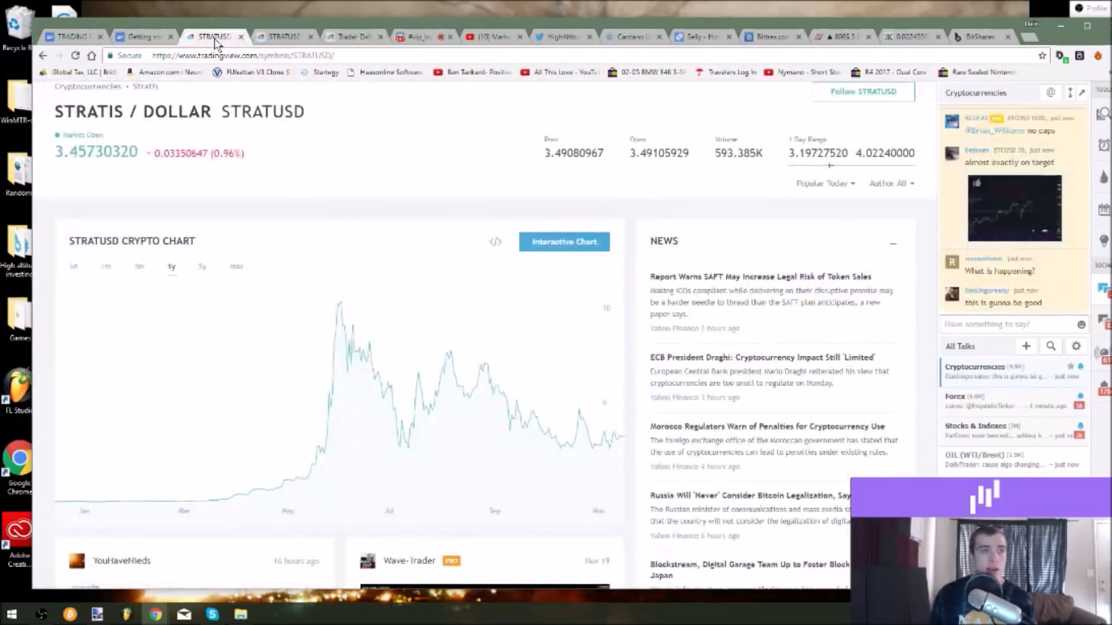